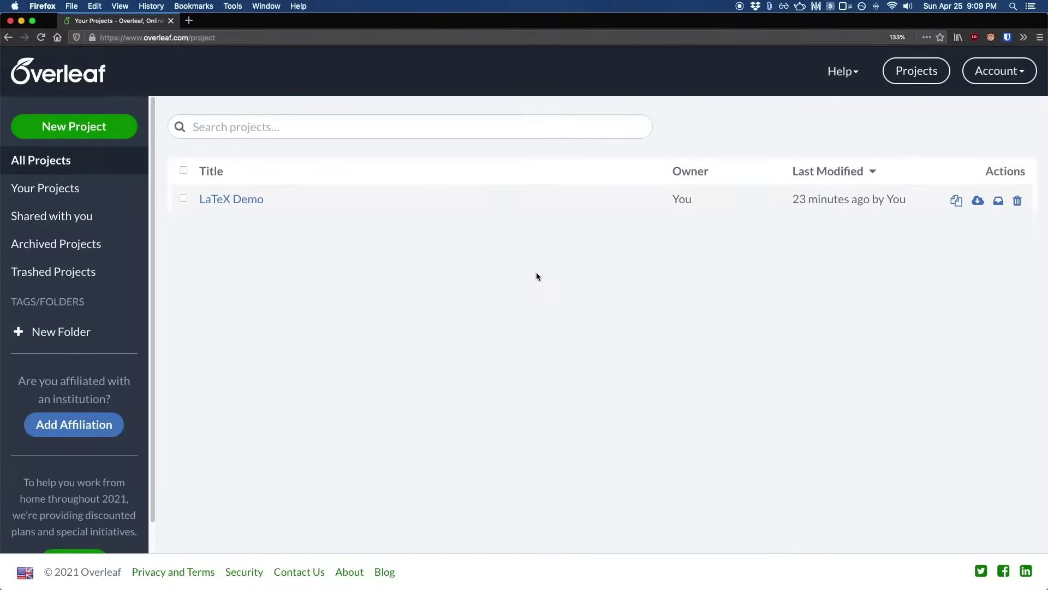
Create a new blank project named 'LaTeX For Students'.
{"action": "left_click", "coordinate": [107, 131]}
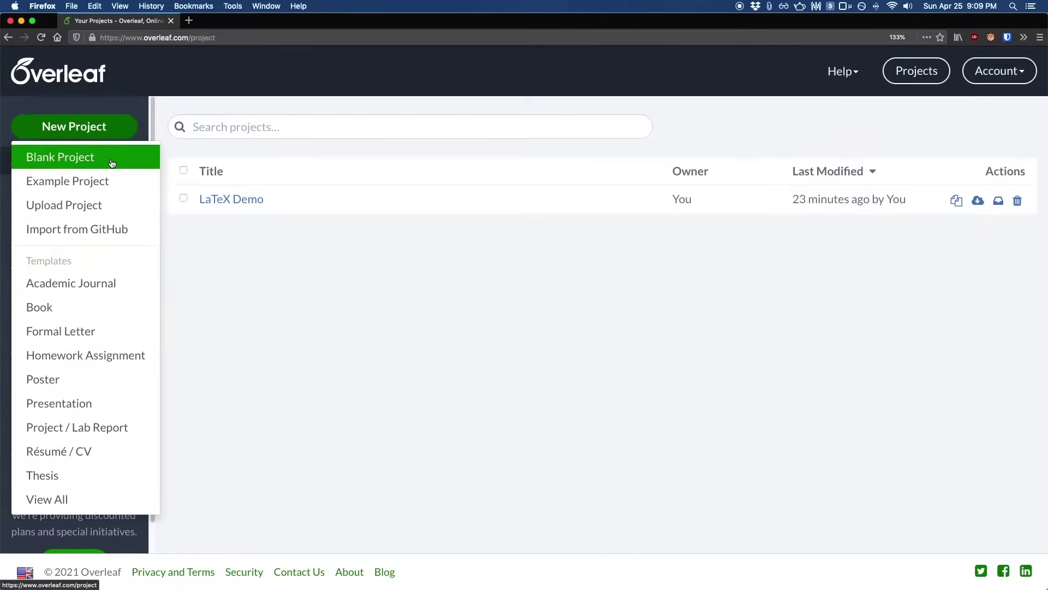
{"action": "left_click", "coordinate": [111, 163]}
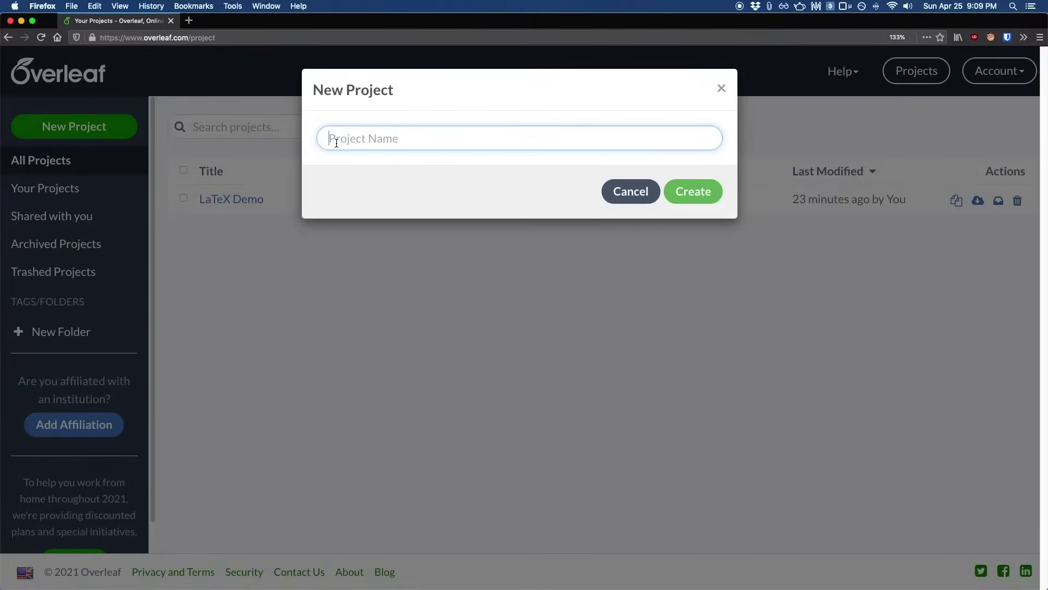
{"action": "type", "text": "L"}
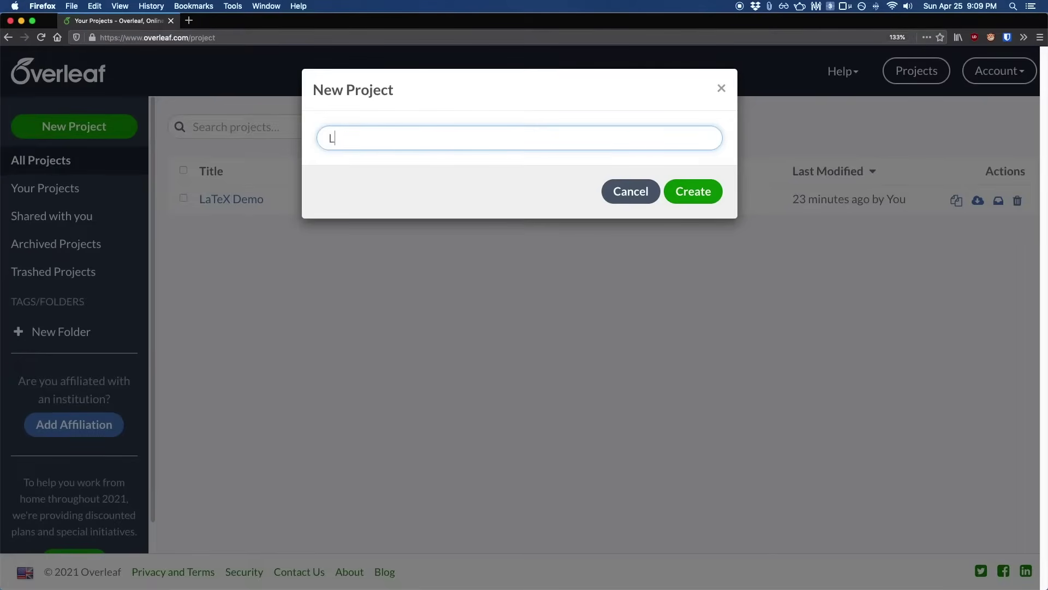
{"action": "type", "text": "aTeX Fior Students"}
{"action": "key", "text": "Return"}
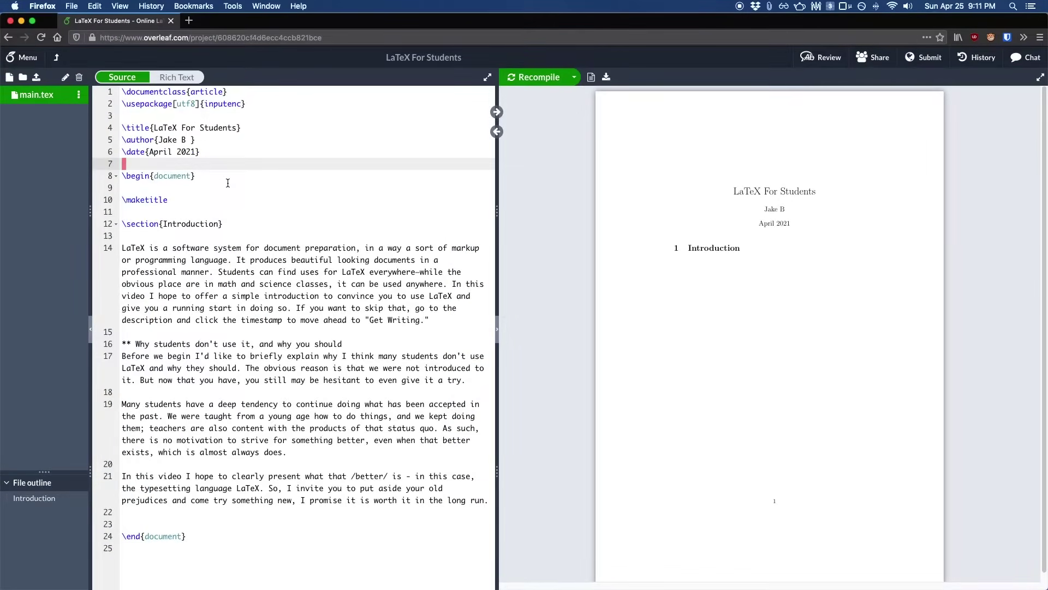
Recompile the PDF, then highlight the preamble and \begin{document} lines to explain them.
{"action": "left_click", "coordinate": [540, 80]}
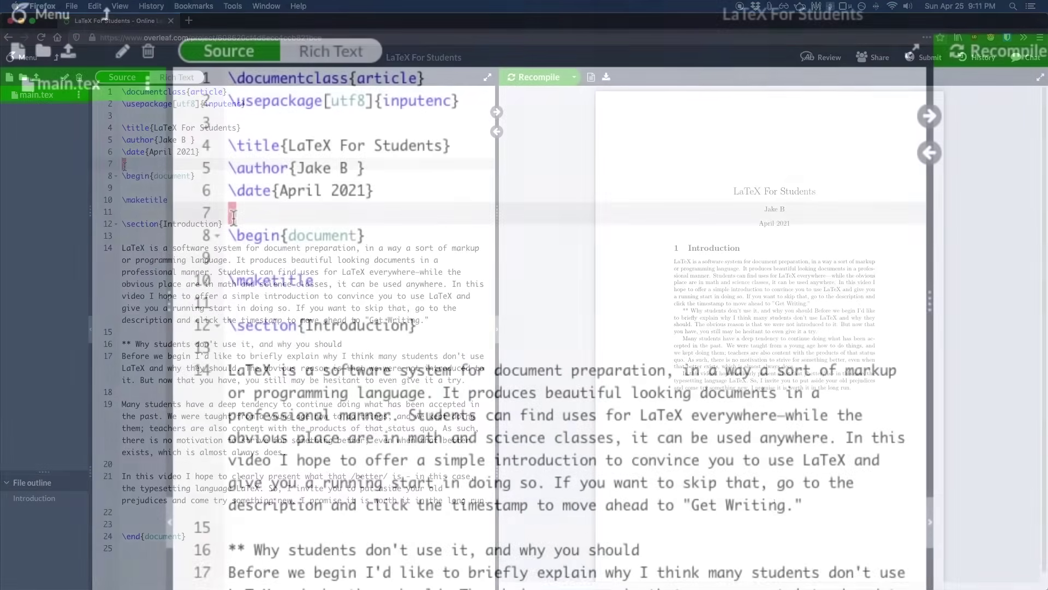
{"action": "key", "text": "Up"}
{"action": "key", "text": "Up"}
{"action": "key", "text": "Up"}
{"action": "key", "text": "Up"}
{"action": "key", "text": "Up"}
{"action": "key", "text": "Up"}
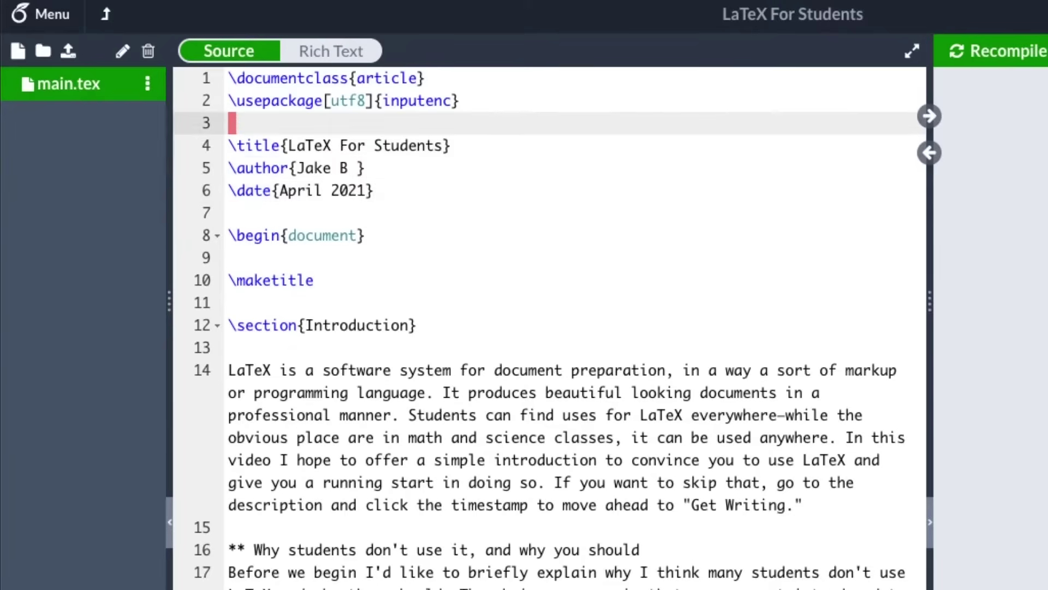
{"action": "key", "text": "shift+Down"}
{"action": "key", "text": "shift+Down"}
{"action": "key", "text": "shift+Down"}
{"action": "key", "text": "shift+Down"}
{"action": "key", "text": "shift+Down"}
{"action": "key", "text": "shift+Down"}
{"action": "key", "text": "shift+Down"}
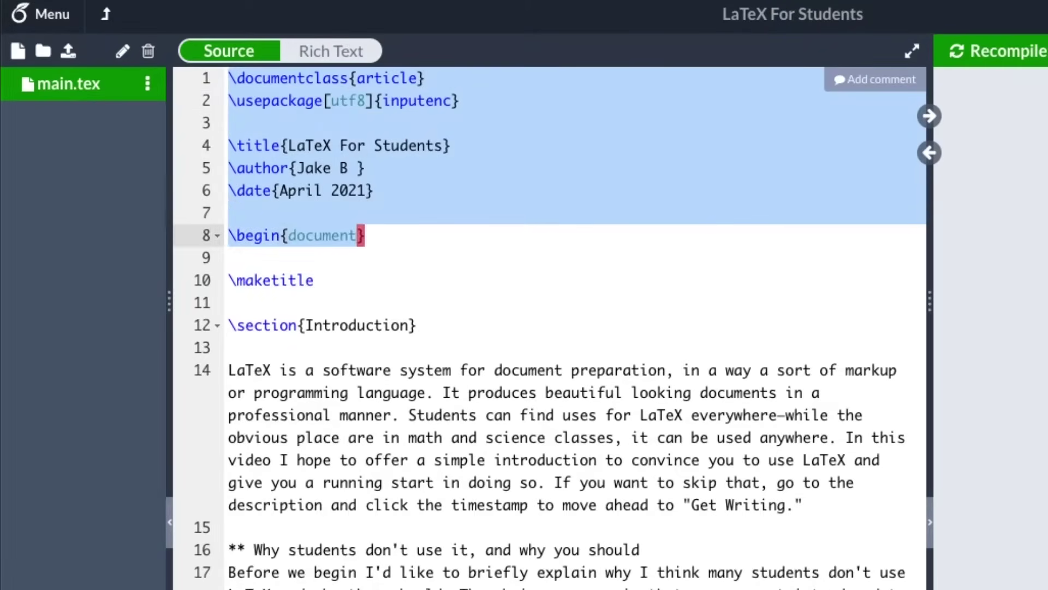
{"action": "key", "text": "shift+Up"}
{"action": "key", "text": "Down"}
{"action": "key", "text": "shift+Right"}
{"action": "key", "text": "shift+Right"}
{"action": "key", "text": "shift+Right"}
{"action": "key", "text": "shift+Right"}
{"action": "key", "text": "shift+Right"}
{"action": "key", "text": "shift+Right"}
{"action": "key", "text": "shift+Right"}
{"action": "key", "text": "shift+Right"}
{"action": "key", "text": "shift+Right"}
{"action": "key", "text": "shift+Right"}
{"action": "key", "text": "shift+Right"}
{"action": "key", "text": "shift+Right"}
{"action": "key", "text": "shift+Right"}
{"action": "key", "text": "shift+Right"}
{"action": "key", "text": "shift+Right"}
{"action": "key", "text": "shift+Right"}
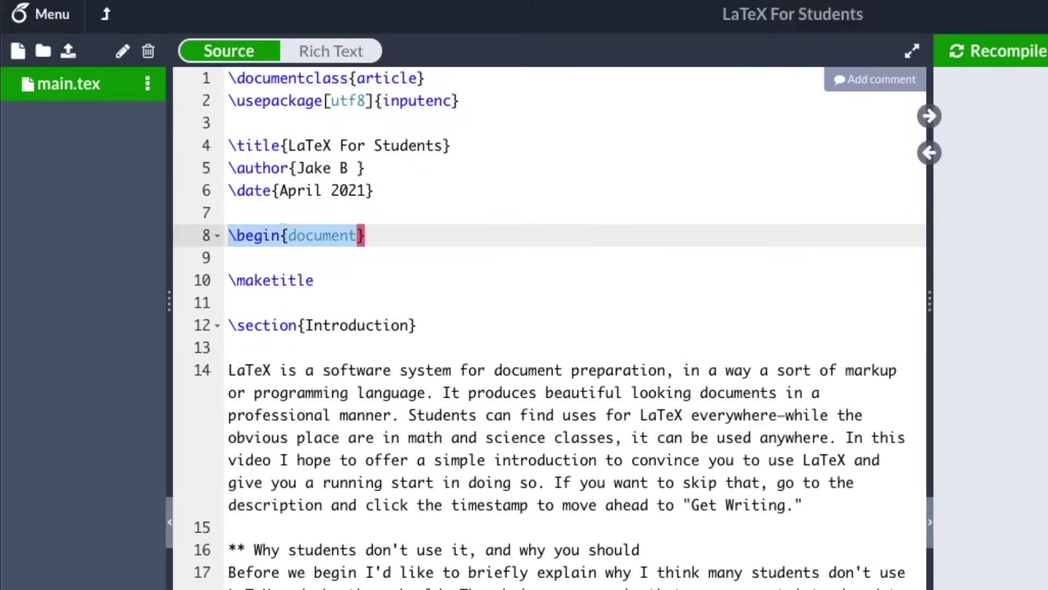
{"action": "key", "text": "Left"}
{"action": "key", "text": "Up"}
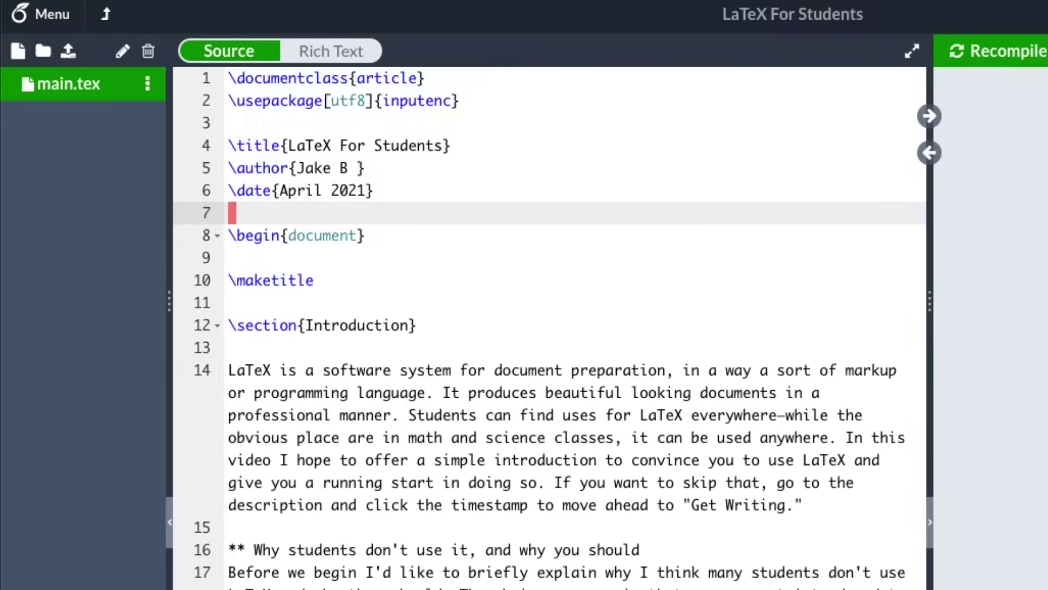
{"action": "key", "text": "Up"}
{"action": "key", "text": "Up"}
{"action": "key", "text": "Up"}
{"action": "key", "text": "Up"}
{"action": "key", "text": "Up"}
{"action": "key", "text": "Up"}
{"action": "key", "text": "shift+Right"}
{"action": "key", "text": "shift+Right"}
{"action": "key", "text": "shift+Right"}
{"action": "key", "text": "shift+Right"}
{"action": "key", "text": "shift+Right"}
{"action": "key", "text": "shift+Right"}
{"action": "key", "text": "shift+Right"}
{"action": "key", "text": "shift+Right"}
{"action": "key", "text": "shift+Right"}
{"action": "key", "text": "shift+Right"}
{"action": "key", "text": "shift+Right"}
{"action": "key", "text": "shift+Right"}
{"action": "key", "text": "shift+Right"}
{"action": "key", "text": "shift+Right"}
{"action": "key", "text": "shift+Right"}
{"action": "key", "text": "shift+Right"}
{"action": "key", "text": "shift+Right"}
{"action": "key", "text": "shift+Right"}
{"action": "key", "text": "shift+Right"}
{"action": "key", "text": "shift+Right"}
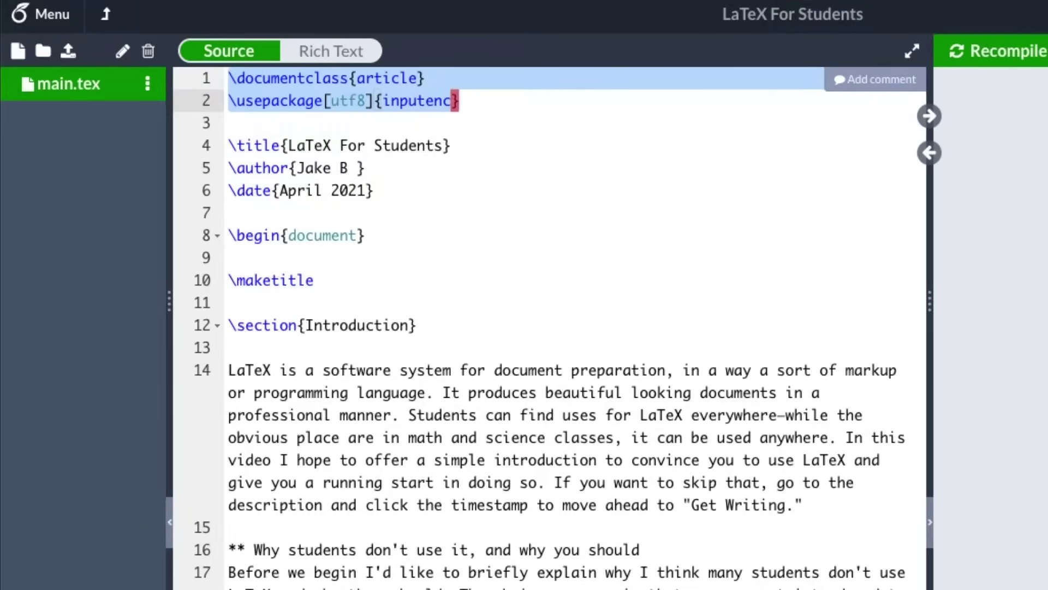
Highlight the inputenc package line and the title, author and date lines.
{"action": "left_click", "coordinate": [229, 101]}
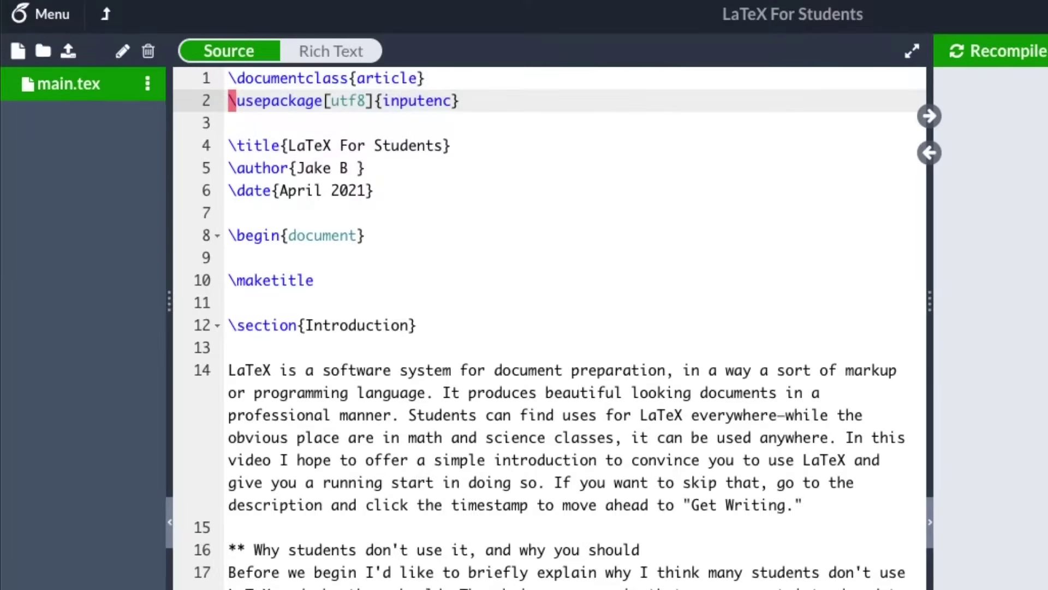
{"action": "key", "text": "shift+End"}
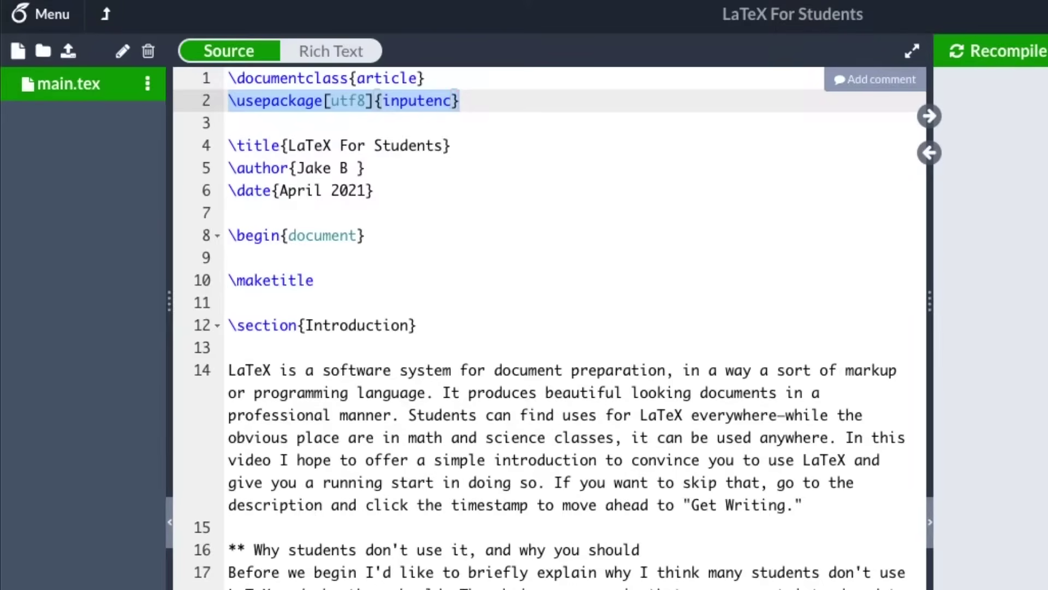
{"action": "left_click", "coordinate": [229, 145]}
{"action": "key", "text": "shift+End"}
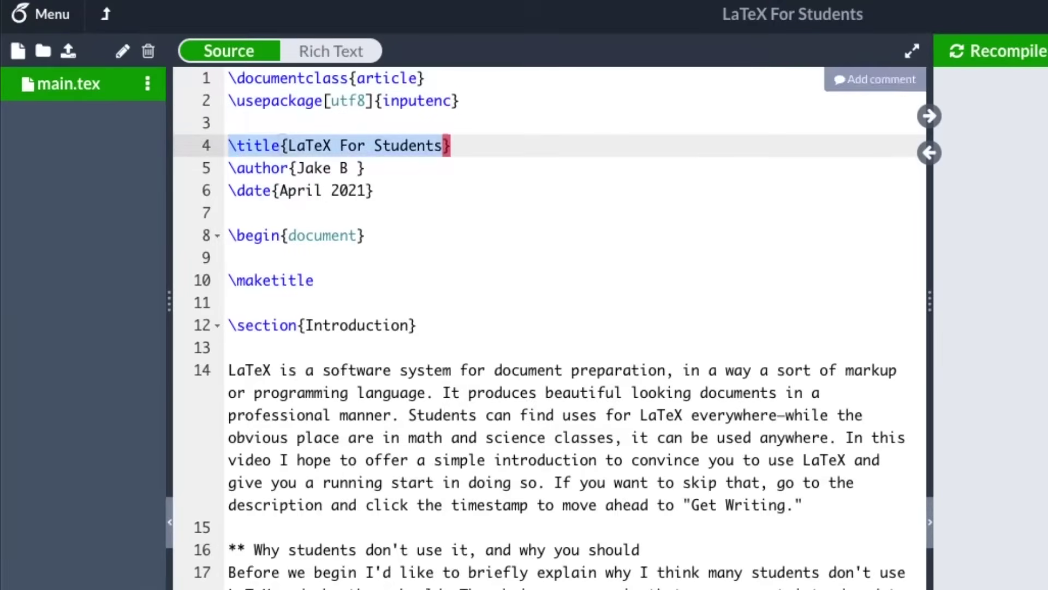
{"action": "key", "text": "shift+Down"}
{"action": "key", "text": "shift+Down"}
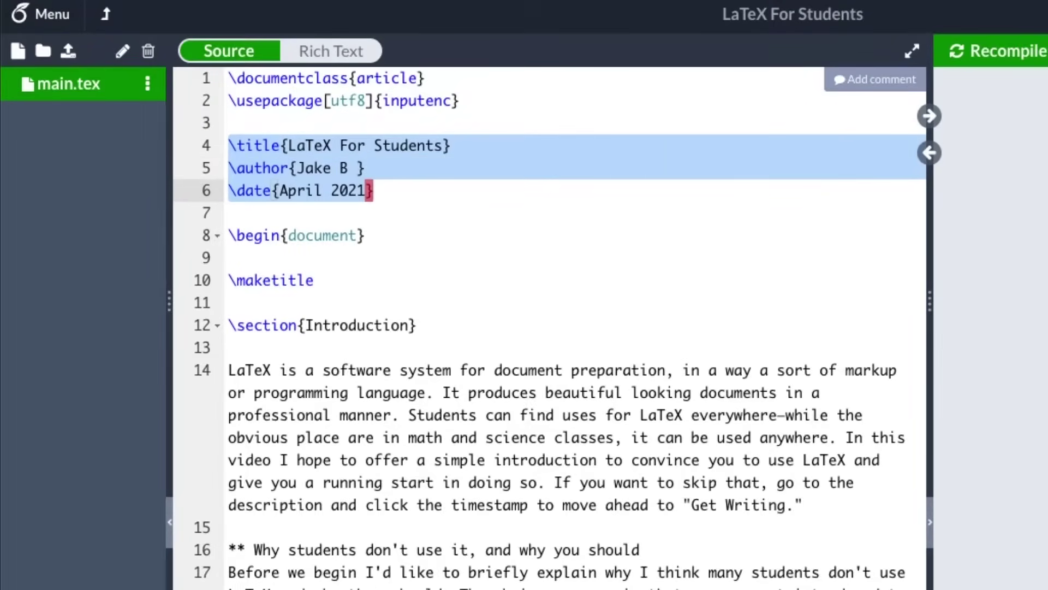
{"action": "key", "text": "Home"}
{"action": "key", "text": "Up"}
{"action": "key", "text": "Up"}
{"action": "key", "text": "Down"}
{"action": "key", "text": "Down"}
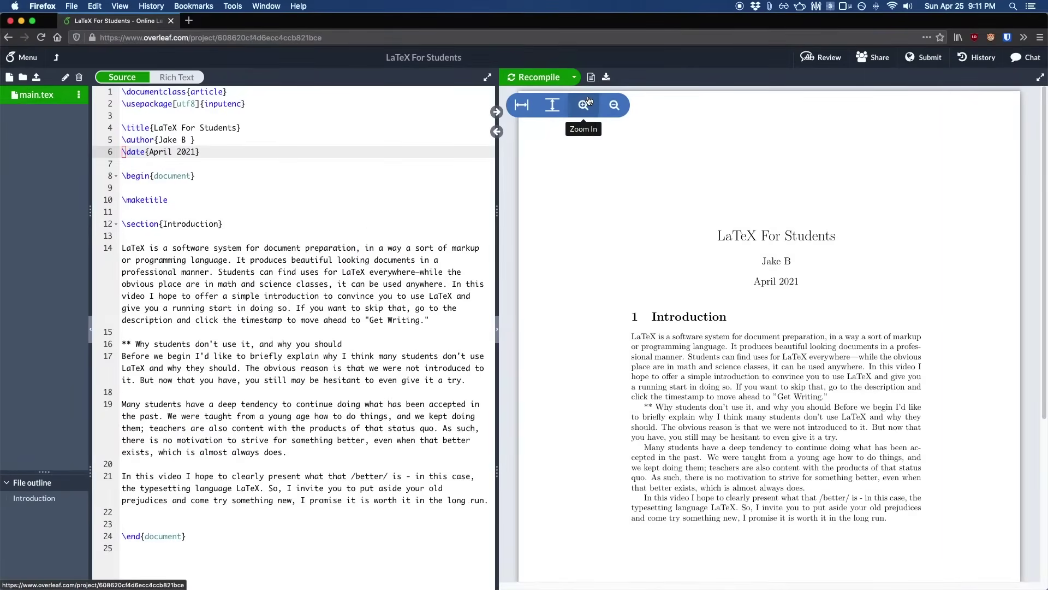
Zoom in on the PDF preview, then fit the whole page to height.
{"action": "left_click", "coordinate": [584, 105]}
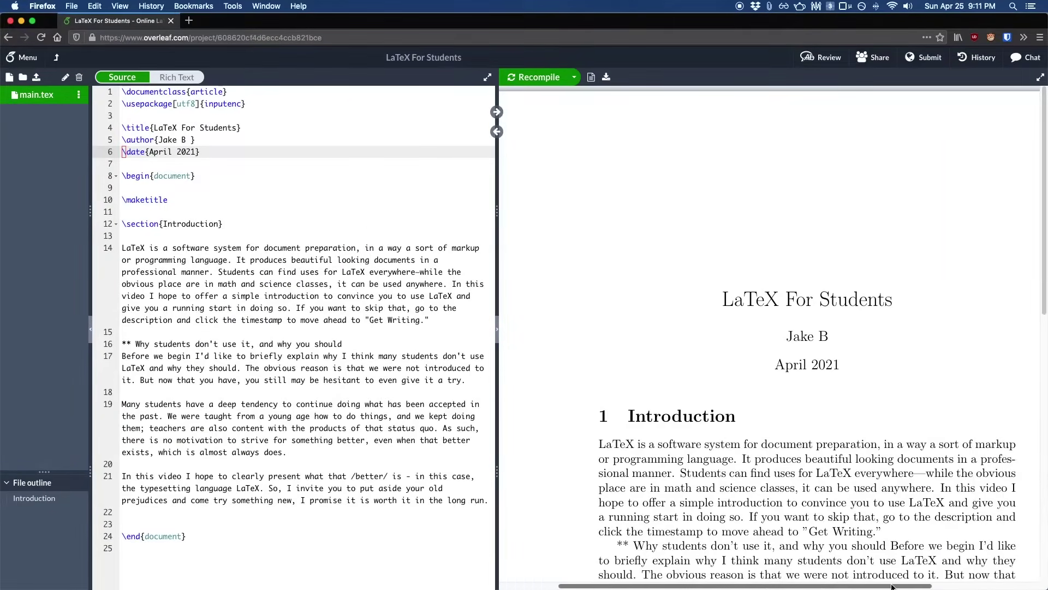
{"action": "left_click", "coordinate": [553, 106]}
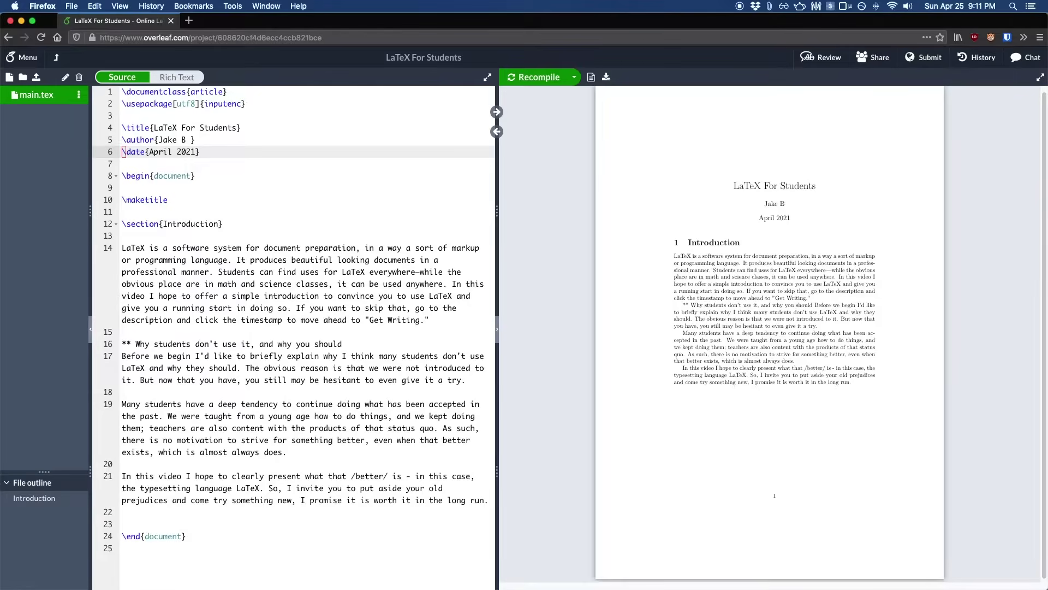
{"action": "left_click", "coordinate": [167, 389]}
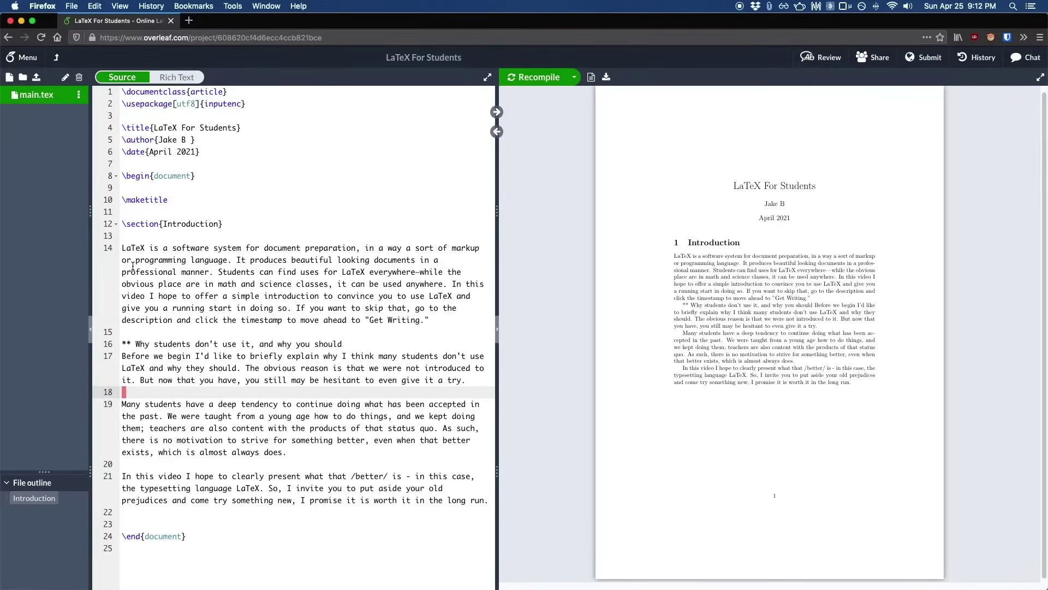
{"action": "left_click", "coordinate": [123, 224]}
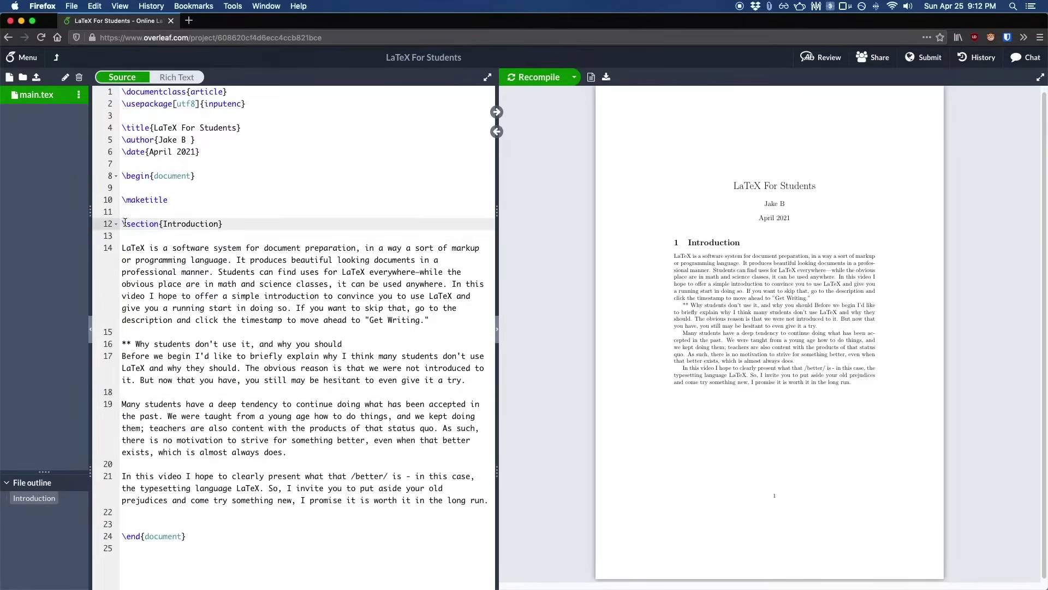
Insert \subsection{Subsection One} below \section{Introduction}, followed by 'This is subsection one.'.
{"action": "key", "text": "Down"}
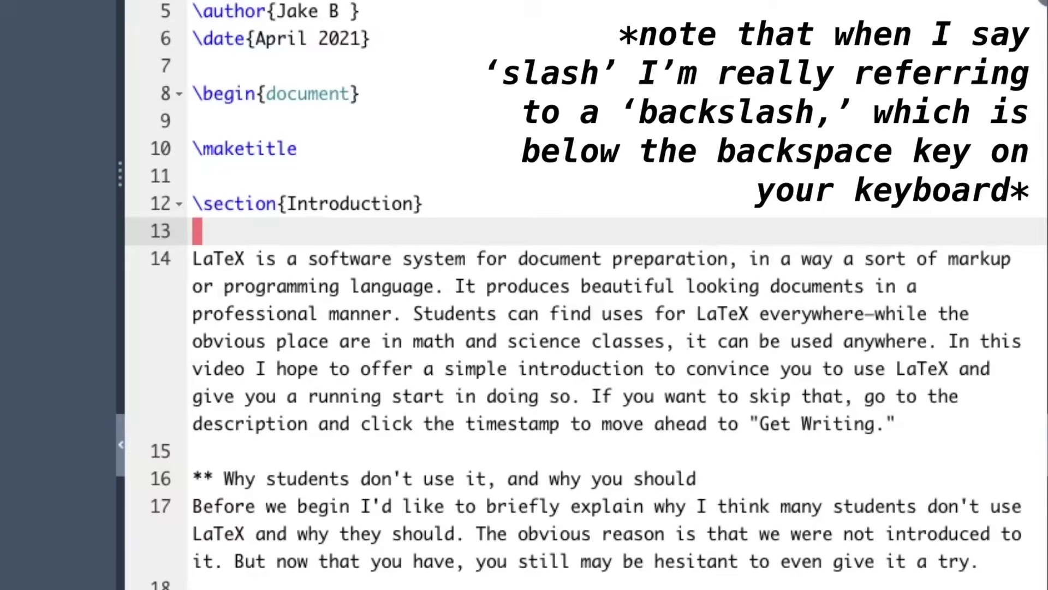
{"action": "key", "text": "Return"}
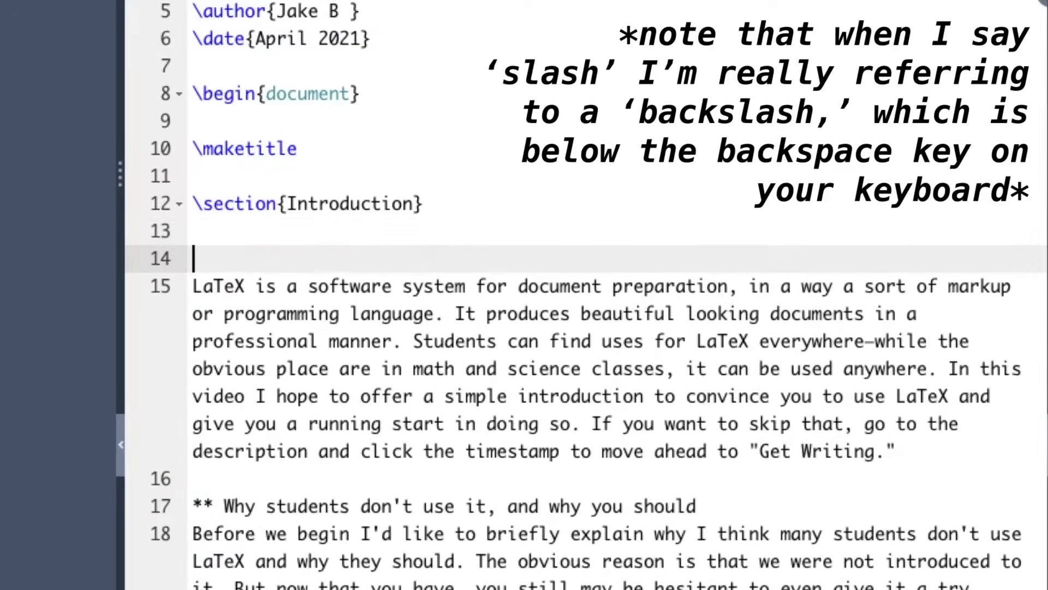
{"action": "key", "text": "Return"}
{"action": "key", "text": "Up"}
{"action": "type", "text": "\\sbs"}
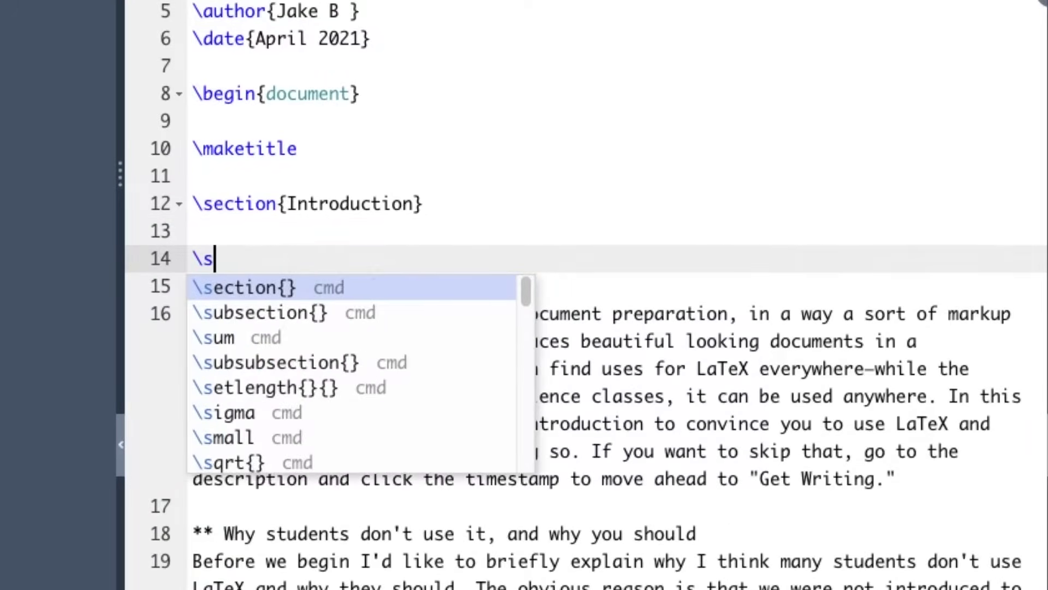
{"action": "type", "text": "ub"}
{"action": "key", "text": "Return"}
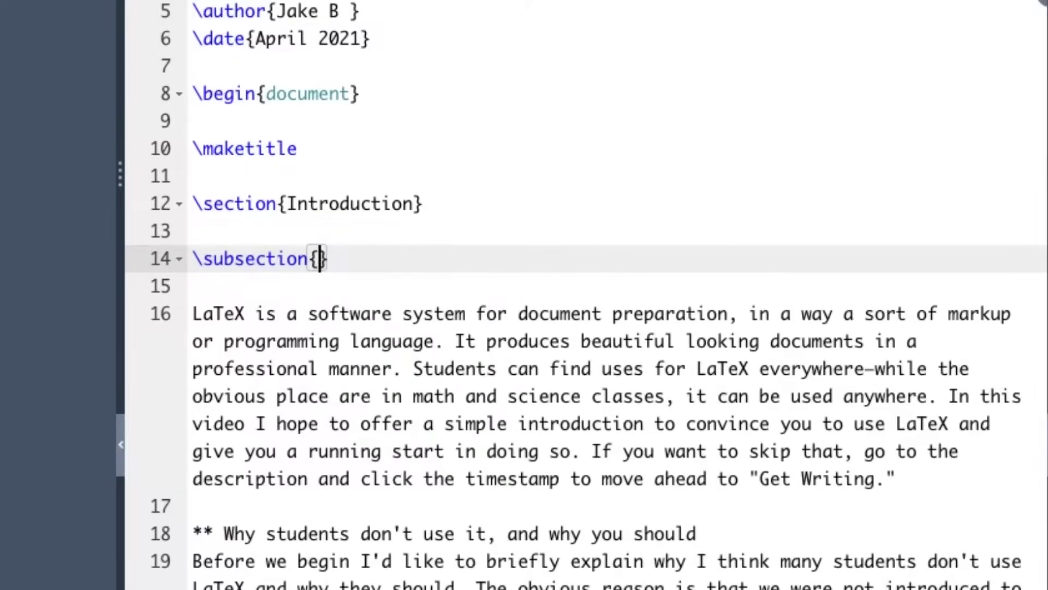
{"action": "type", "text": "Sub"}
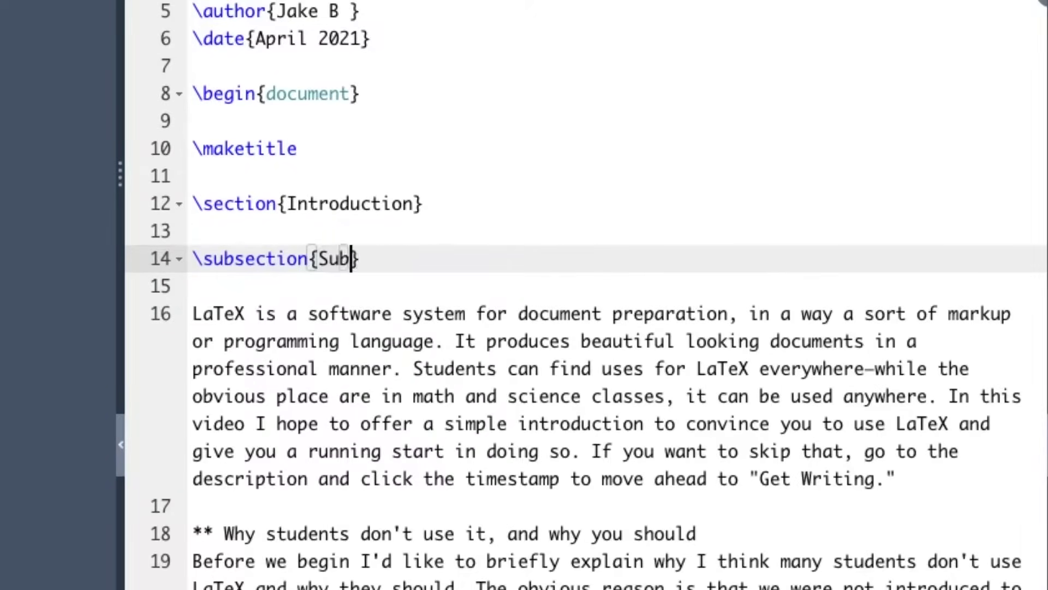
{"action": "type", "text": "section One"}
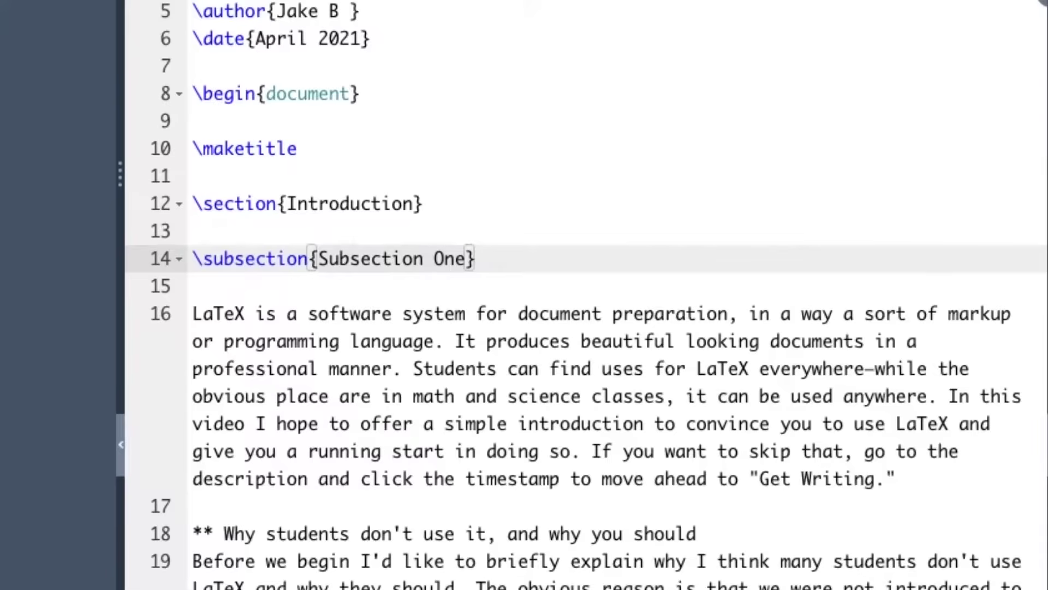
{"action": "key", "text": "Left"}
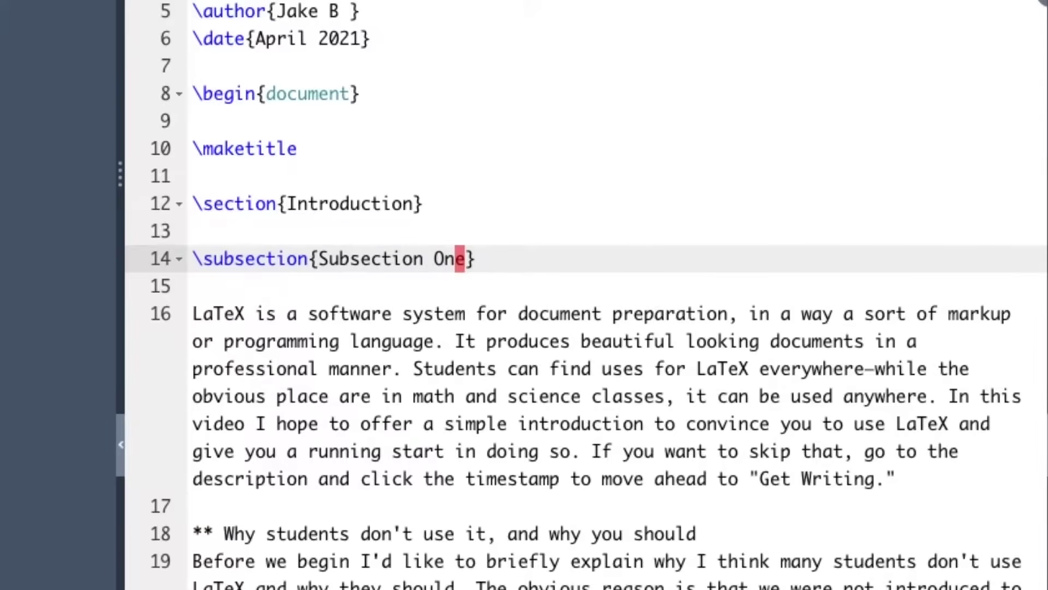
{"action": "type", "text": "oThis is subsection one."}
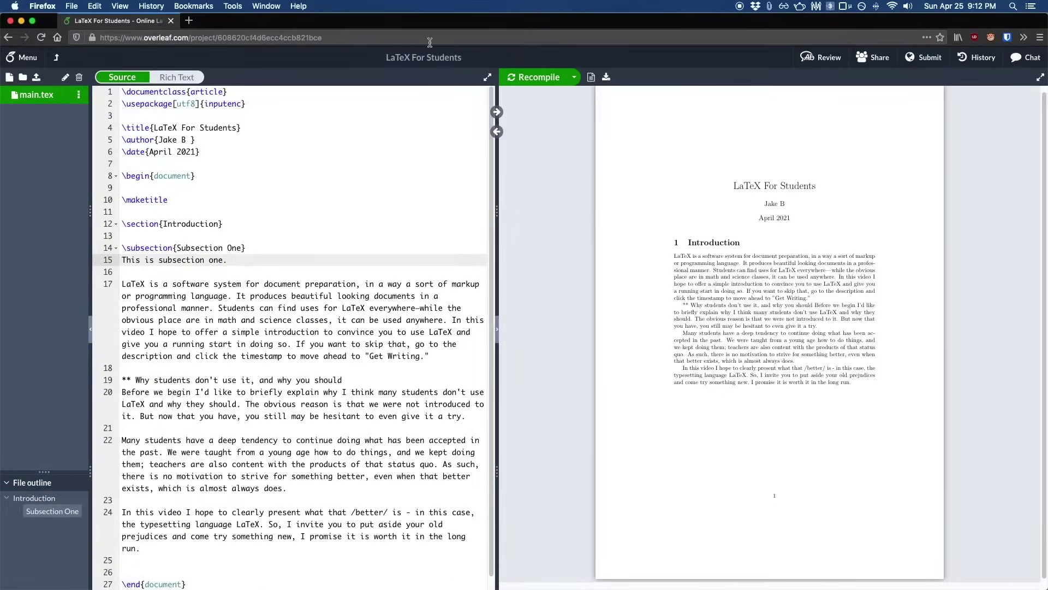
Recompile and zoom the PDF preview in twice to view the new subsection.
{"action": "left_click", "coordinate": [518, 78]}
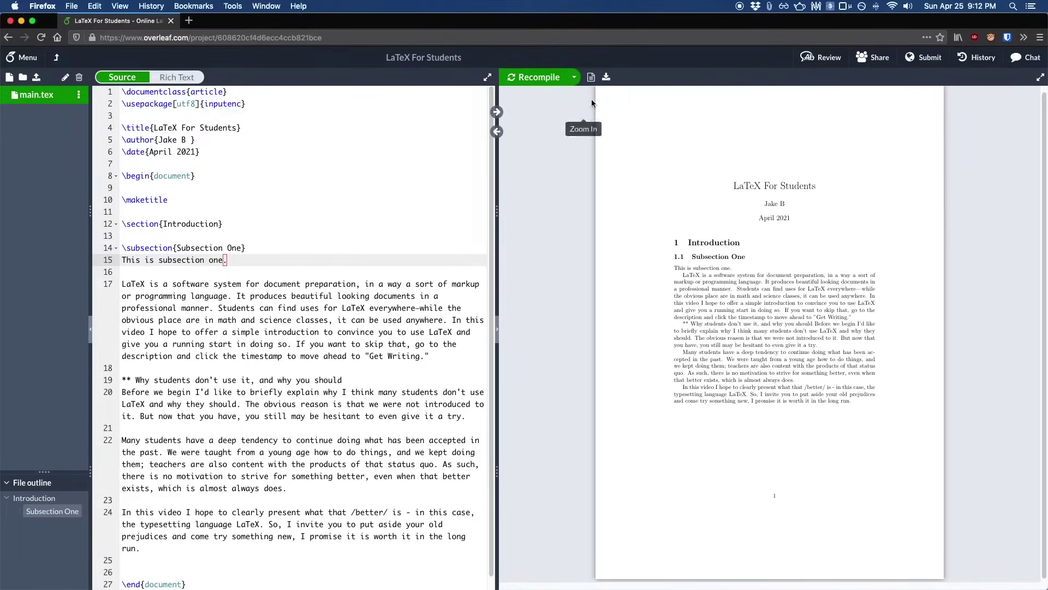
{"action": "left_click", "coordinate": [593, 103]}
{"action": "left_click", "coordinate": [593, 104]}
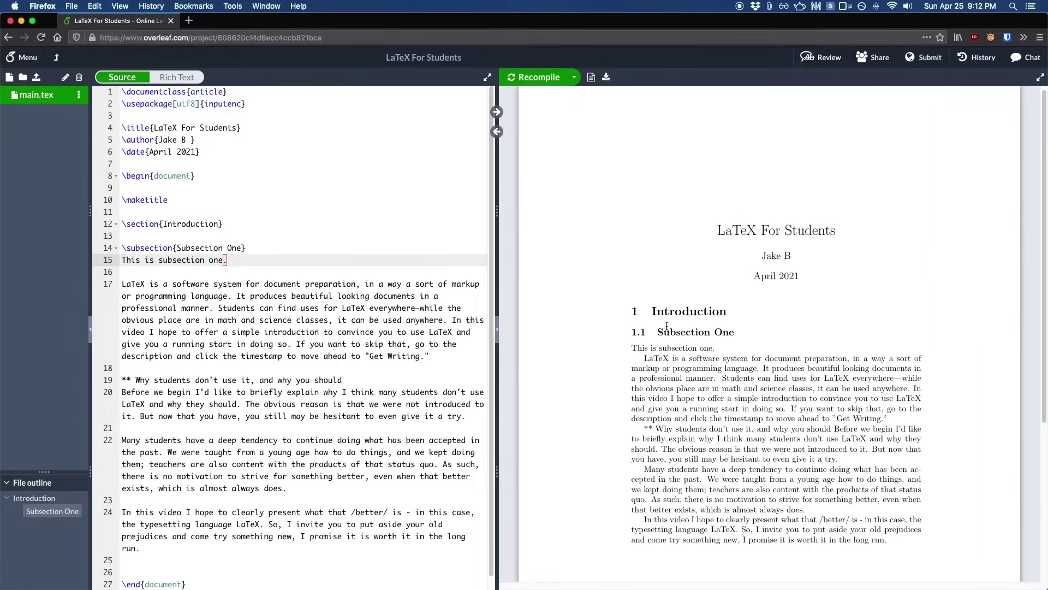
{"action": "double_click", "coordinate": [655, 312]}
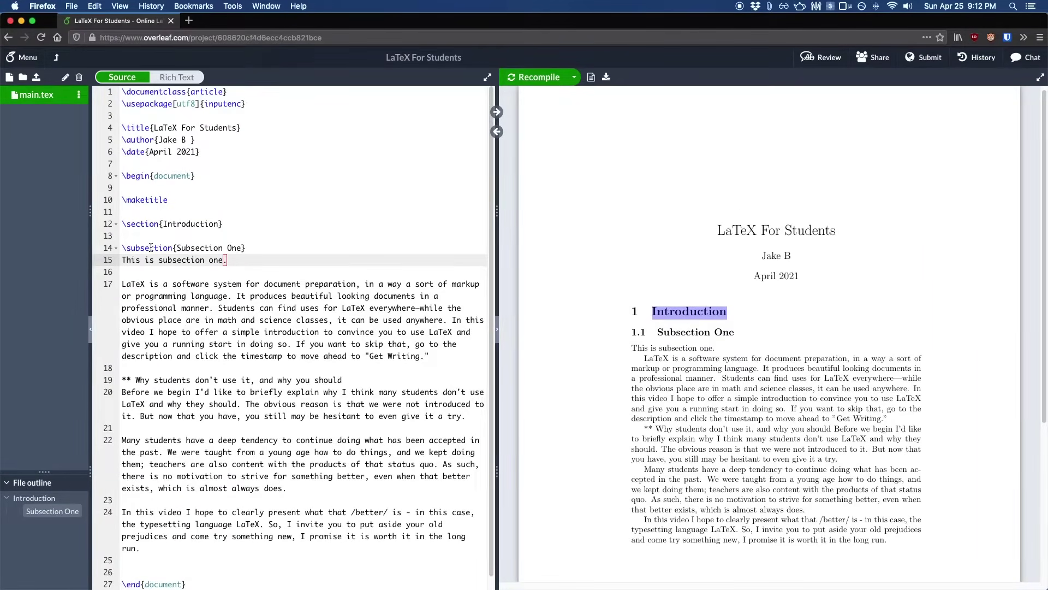
Add \subsection{Subsection Two} below Subsection One, then check the 1.2 heading on the fitted page.
{"action": "left_click", "coordinate": [229, 260]}
{"action": "key", "text": "Return"}
{"action": "key", "text": "Return"}
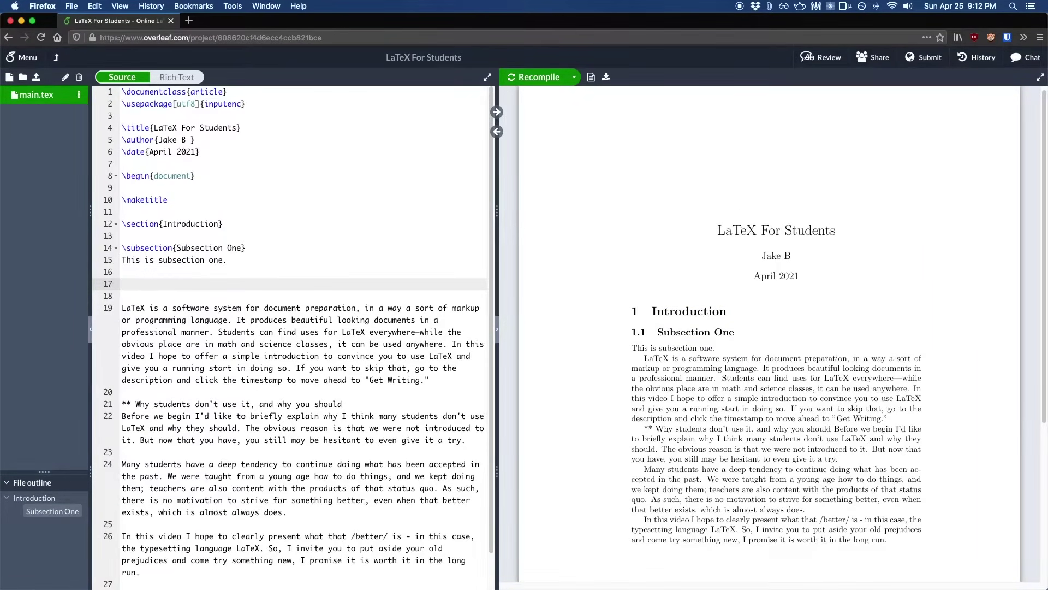
{"action": "type", "text": "\\subsection{Subsection Two"}
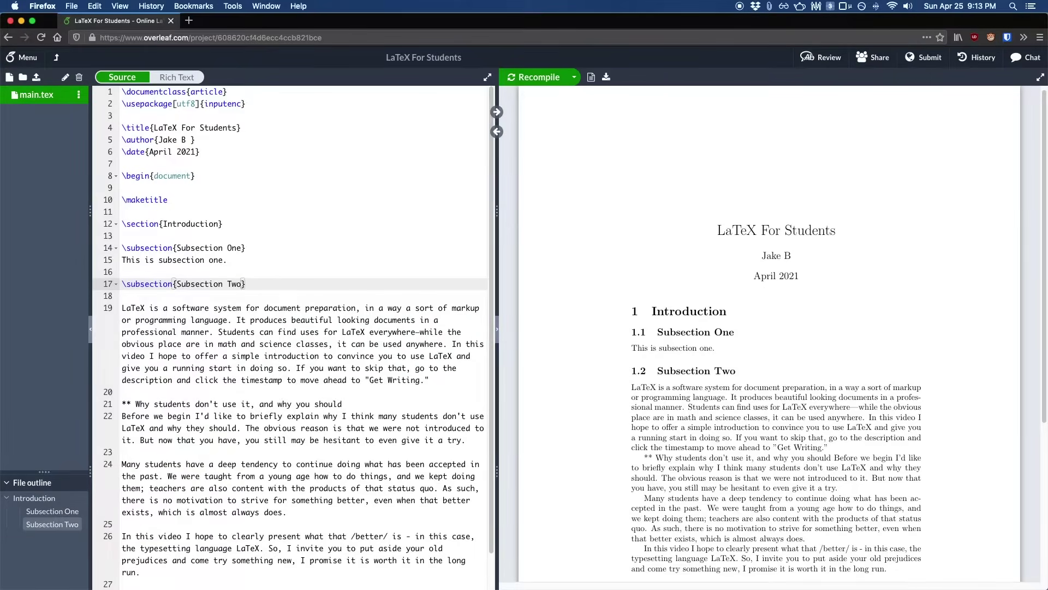
{"action": "left_click_drag", "start_coordinate": [641, 371], "coordinate": [644, 370]}
{"action": "left_click", "coordinate": [645, 371]}
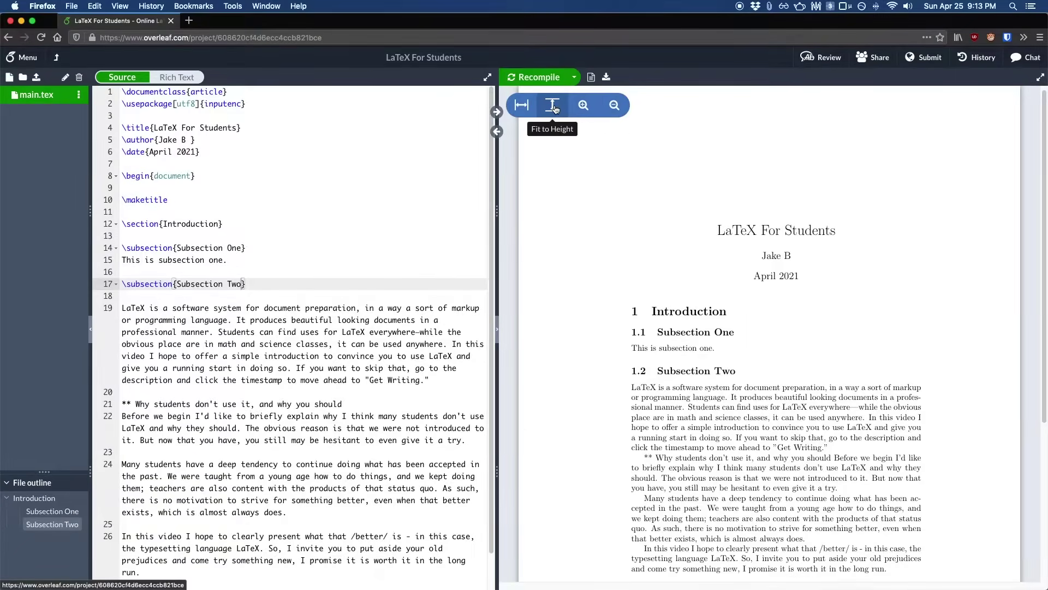
{"action": "left_click", "coordinate": [551, 104]}
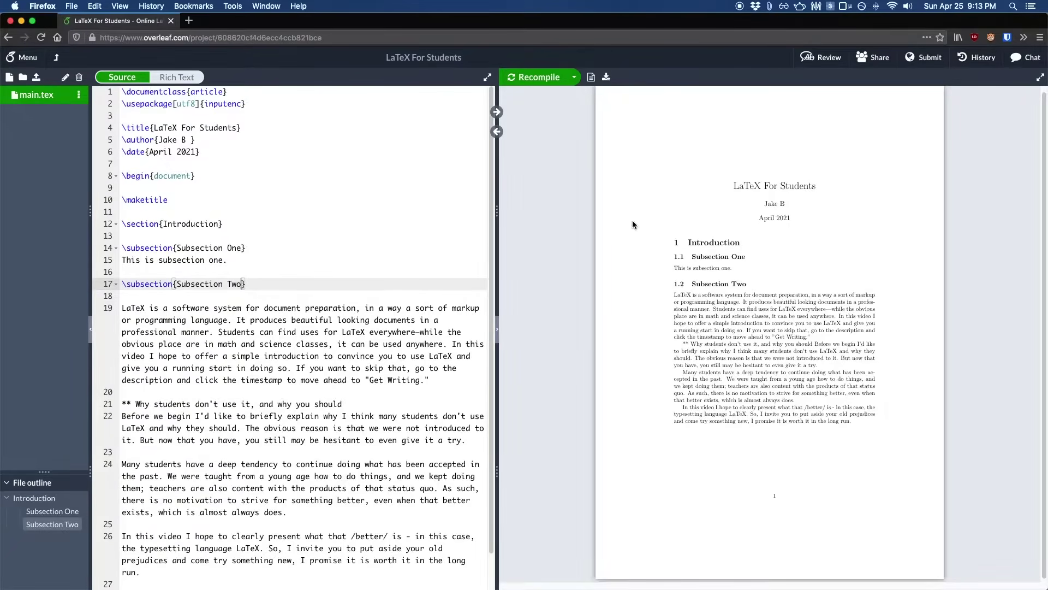
{"action": "left_click_drag", "start_coordinate": [675, 296], "coordinate": [867, 428]}
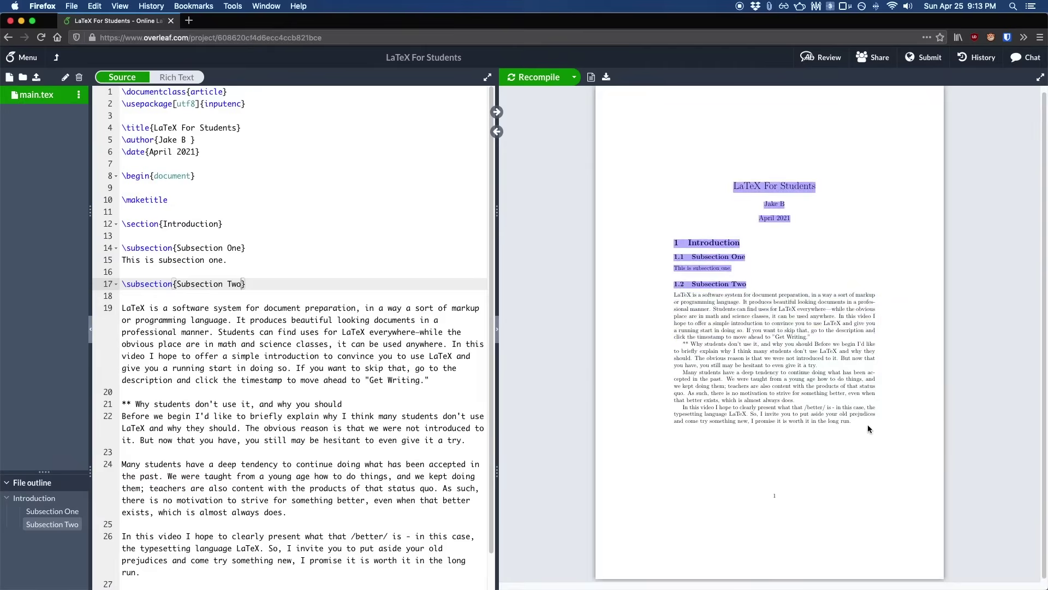
{"action": "left_click", "coordinate": [801, 392]}
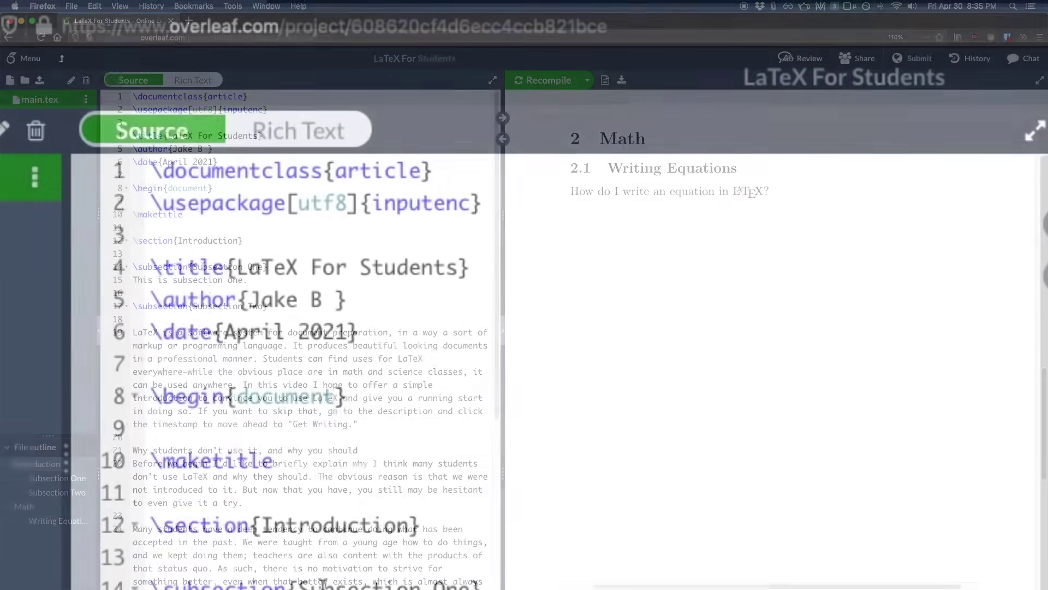
Add \usepackage{amsmath, amssymb, amsthm} on a new line after the inputenc package.
{"action": "double_click", "coordinate": [283, 205]}
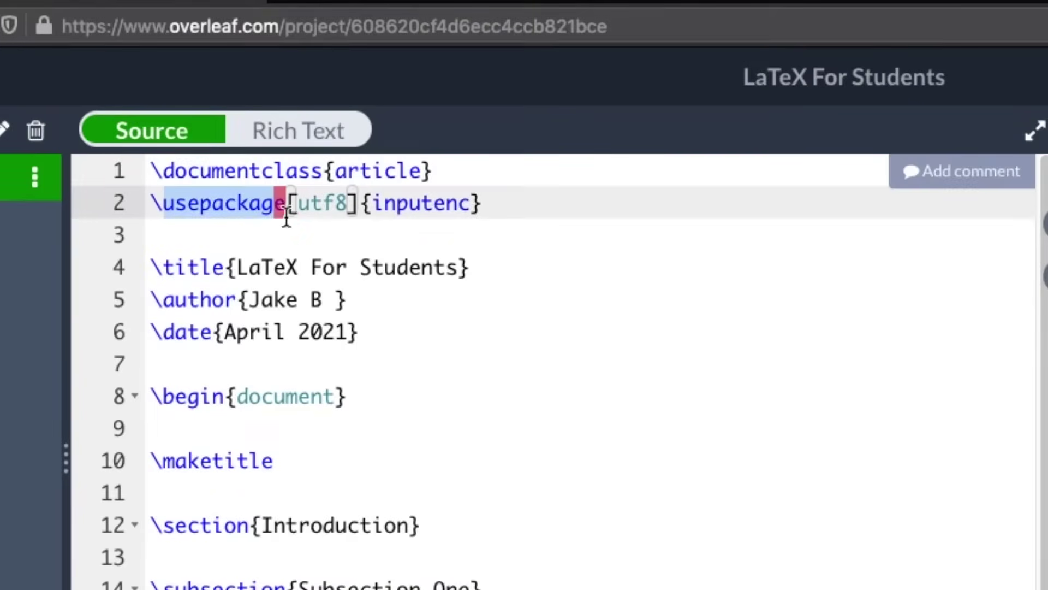
{"action": "left_click", "coordinate": [288, 209]}
{"action": "key", "text": "End"}
{"action": "key", "text": "Return"}
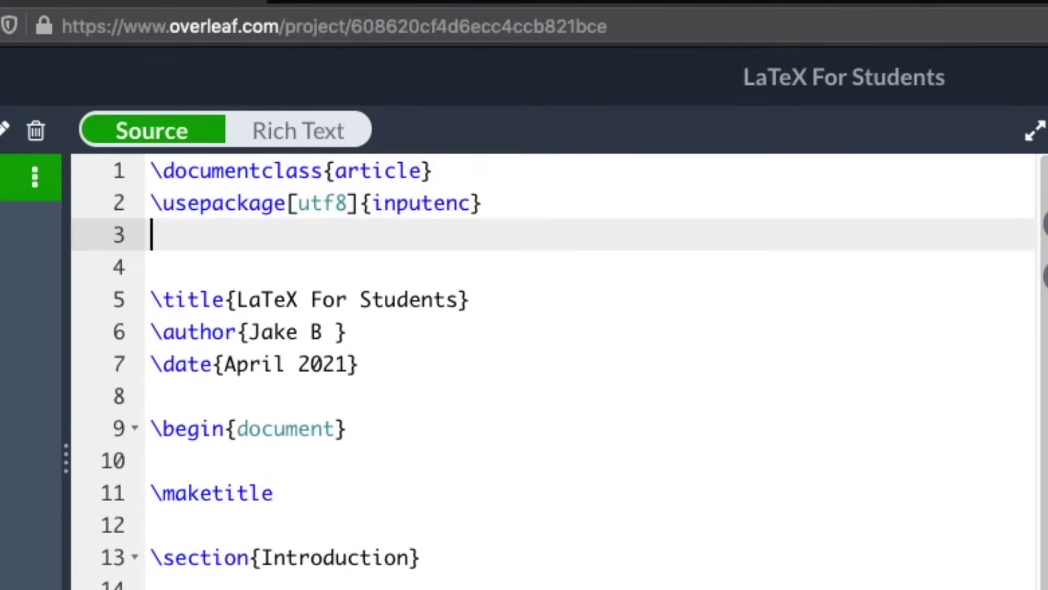
{"action": "type", "text": "\\usepacjkag"}
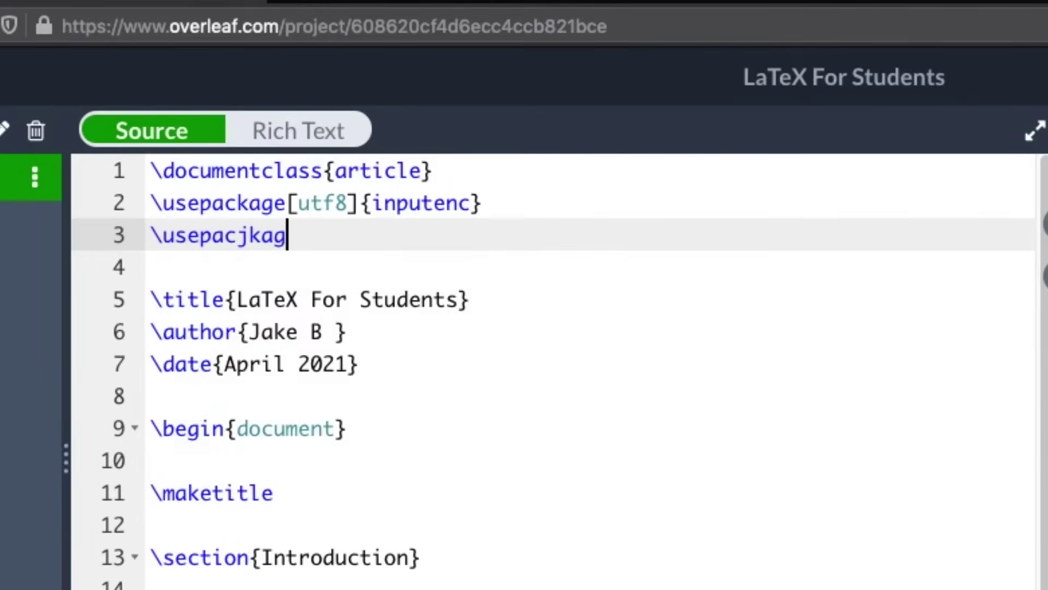
{"action": "key", "text": "BackSpace"}
{"action": "key", "text": "BackSpace"}
{"action": "key", "text": "BackSpace"}
{"action": "key", "text": "BackSpace"}
{"action": "type", "text": "kage{"}
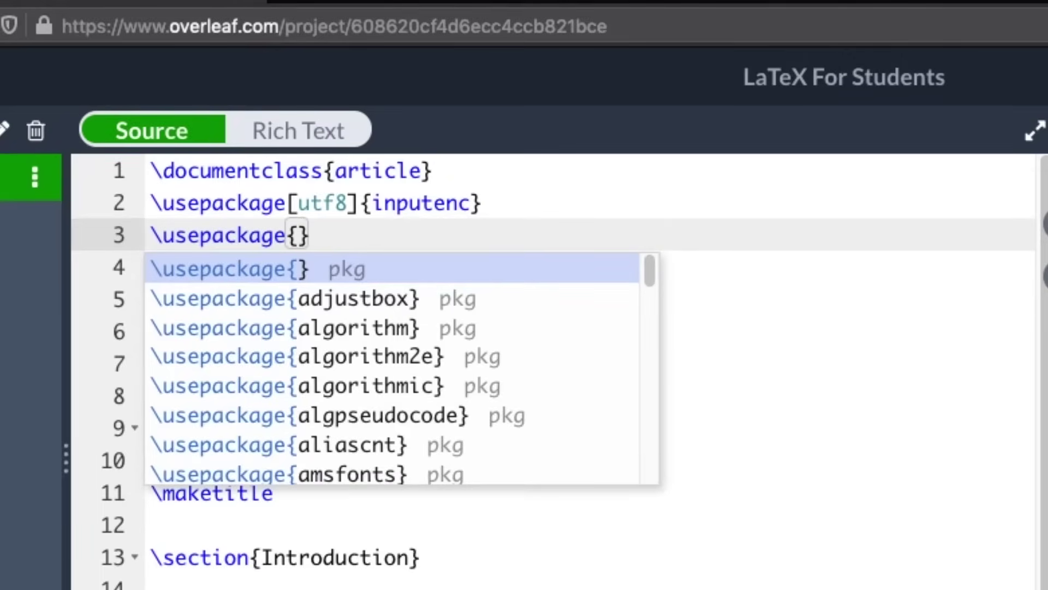
{"action": "type", "text": "amsmath, ams"}
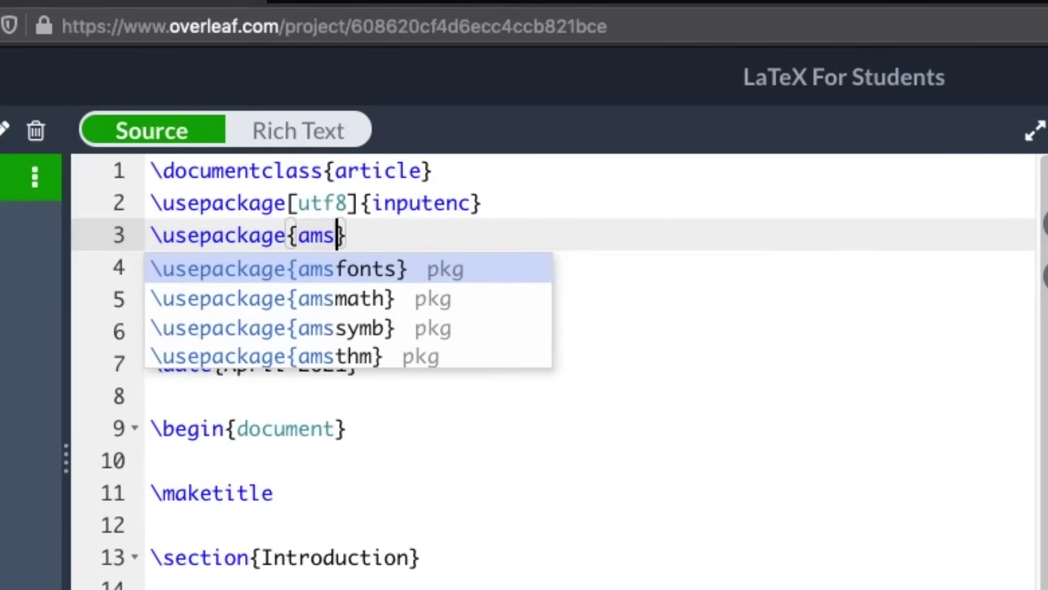
{"action": "type", "text": "symb, amst"}
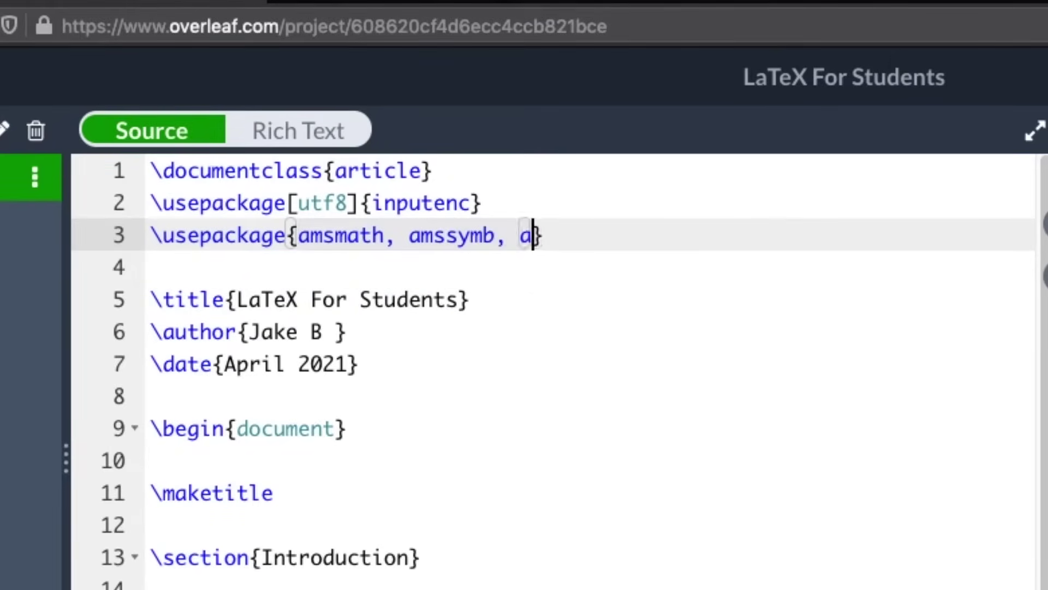
{"action": "type", "text": "hm"}
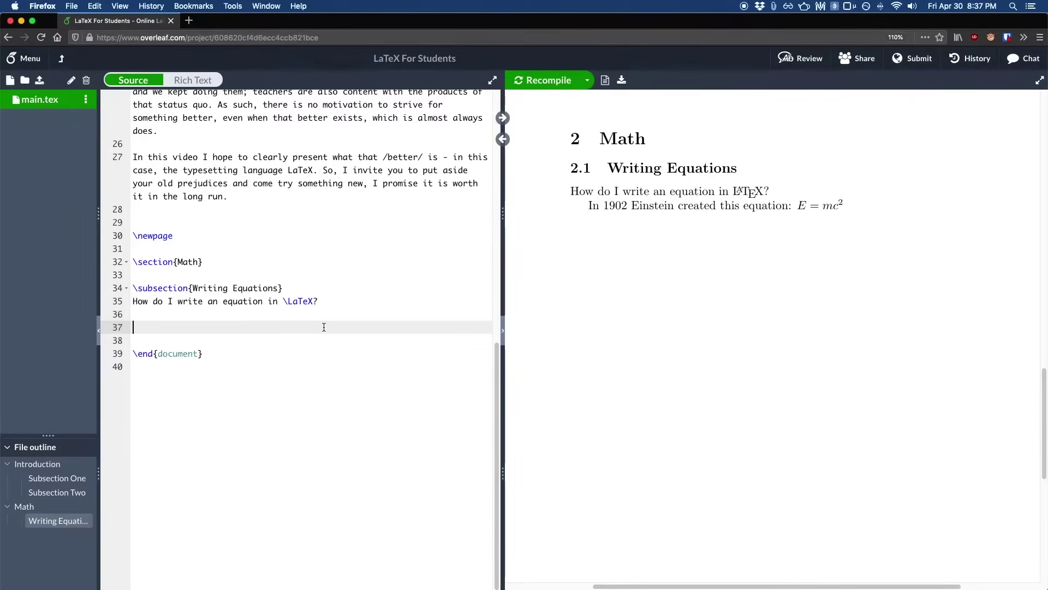
Type 'In 1902, Einstein created this equation: $E=mc^2$' under Writing Equations.
{"action": "type", "text": "In 1902, Einstein created this equation: "}
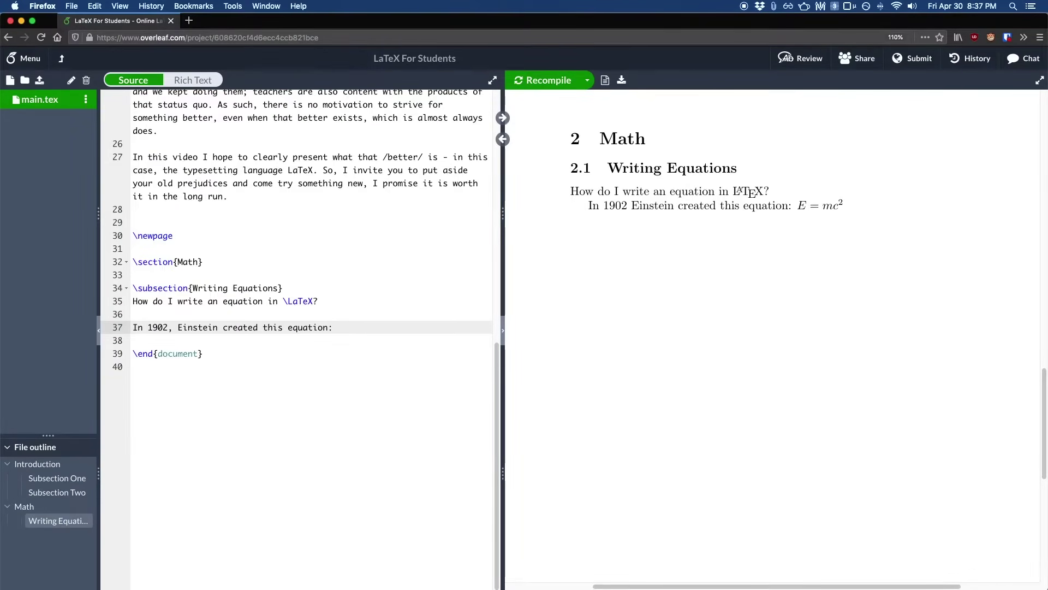
{"action": "type", "text": "$$"}
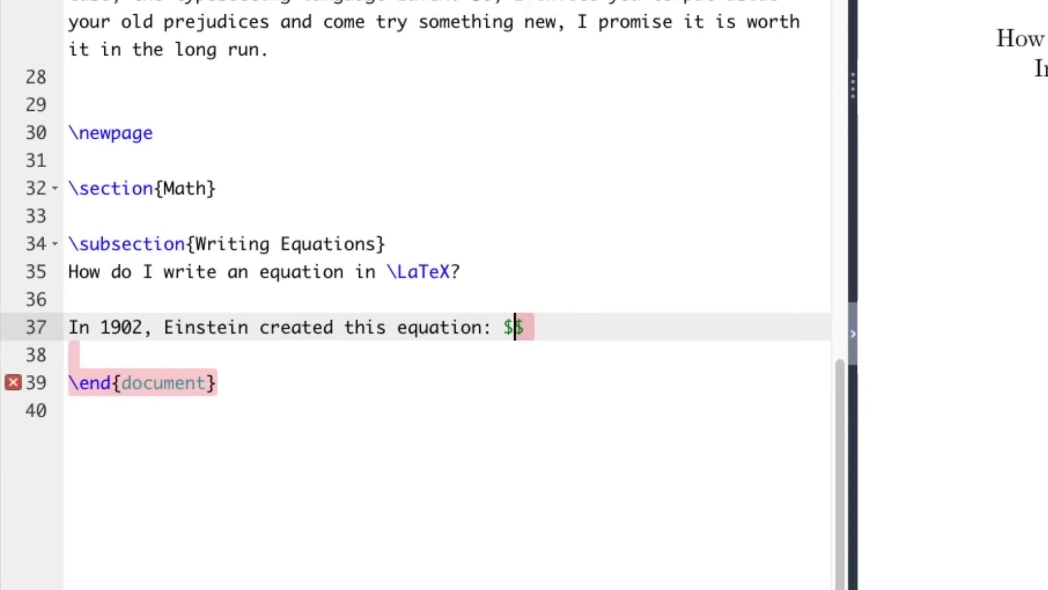
{"action": "type", "text": "E=mc"}
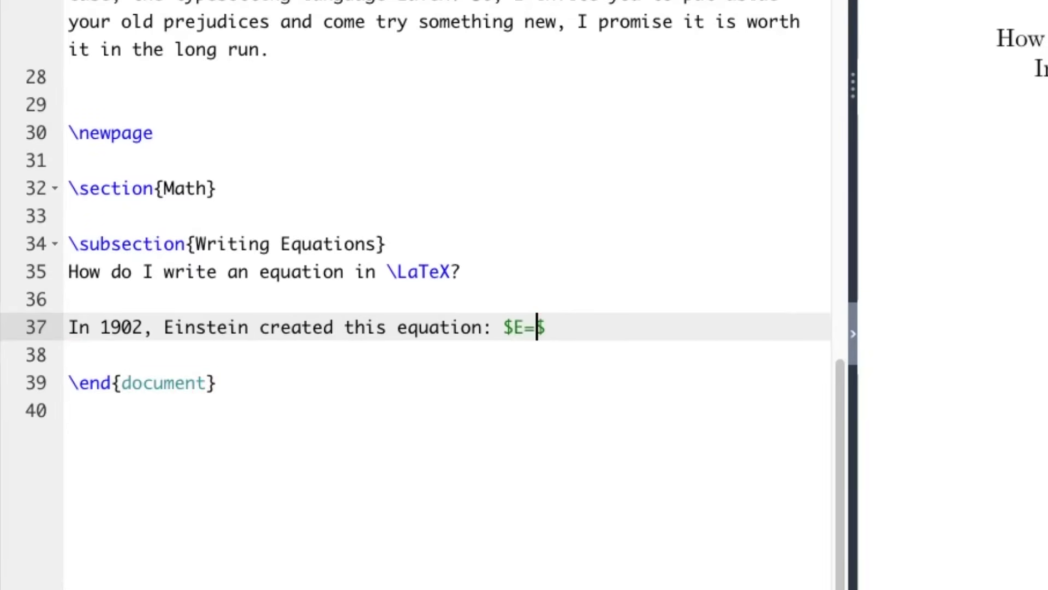
{"action": "type", "text": "^2"}
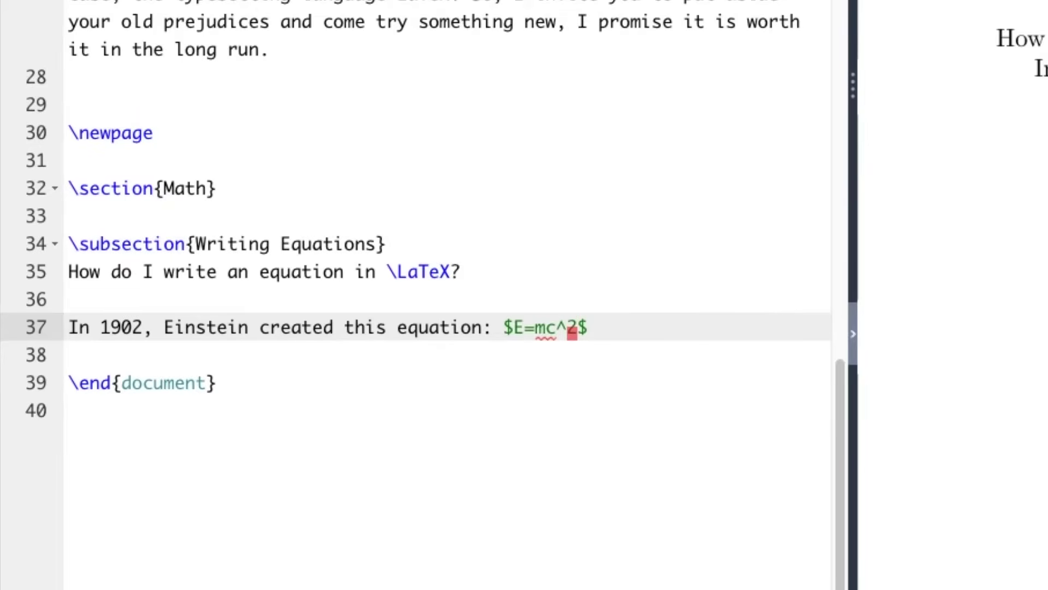
{"action": "key", "text": "Left"}
{"action": "type", "text": "r_"}
{"action": "type", "text": "^"}
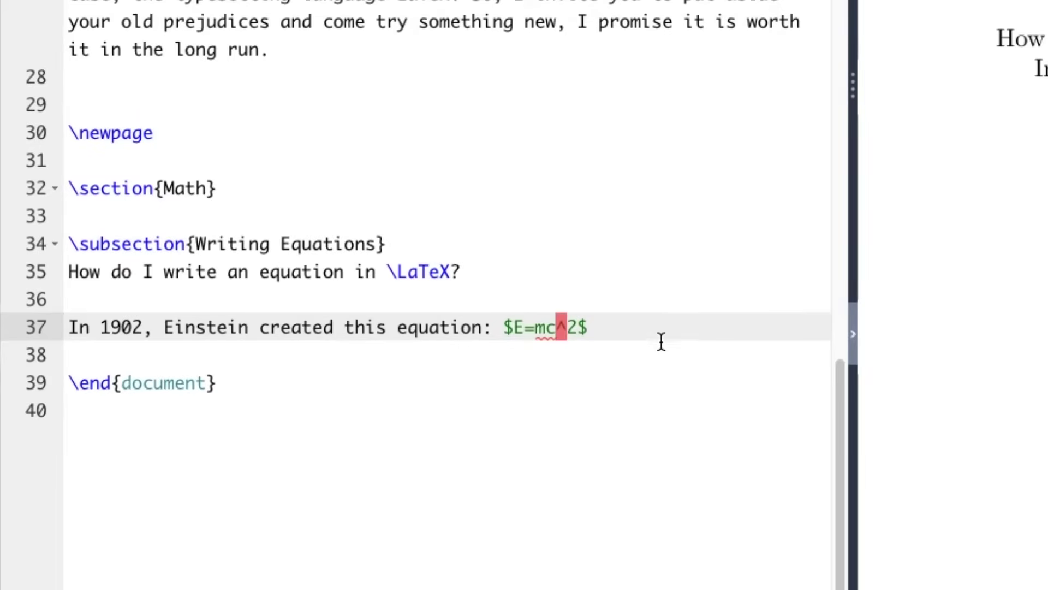
{"action": "type", "text": "A"}
Recompile to render the Einstein equation and review the Math section in the preview.
{"action": "left_click", "coordinate": [546, 79]}
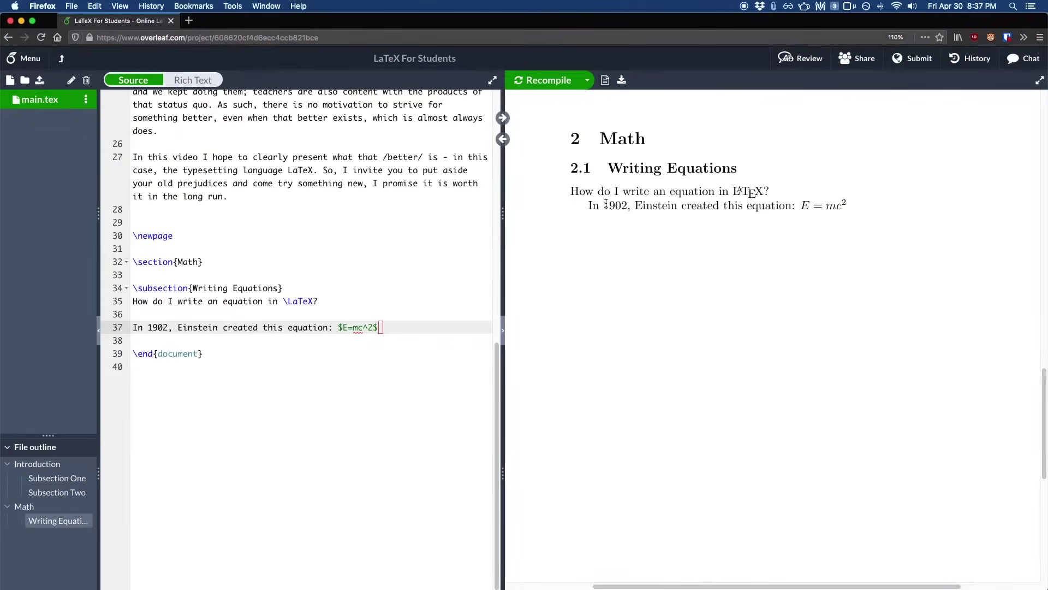
{"action": "left_click_drag", "start_coordinate": [591, 205], "coordinate": [660, 207]}
{"action": "left_click", "coordinate": [662, 207]}
{"action": "left_click_drag", "start_coordinate": [796, 209], "coordinate": [567, 133]}
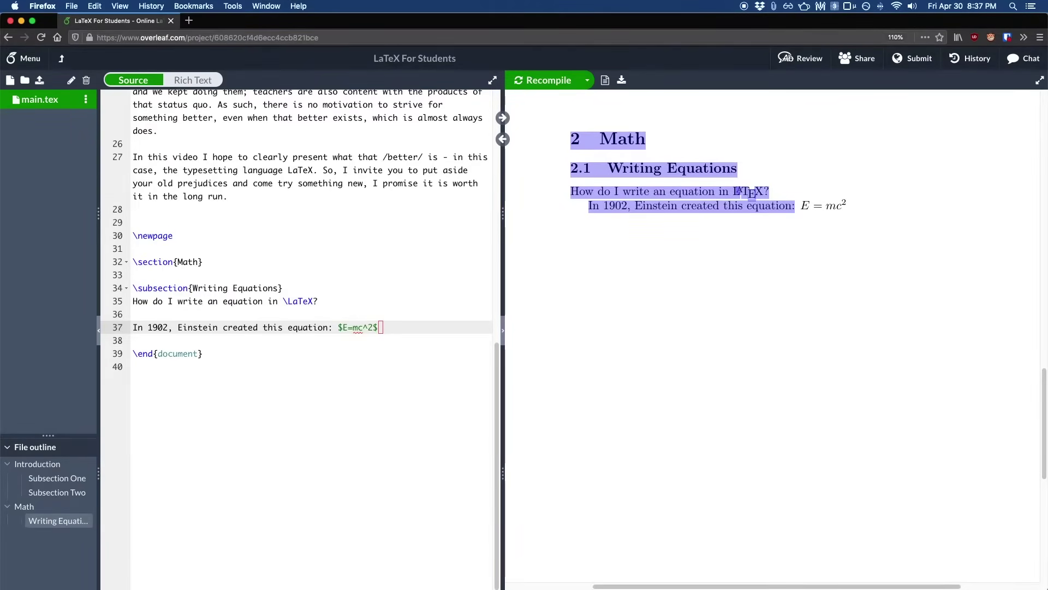
{"action": "left_click", "coordinate": [818, 221]}
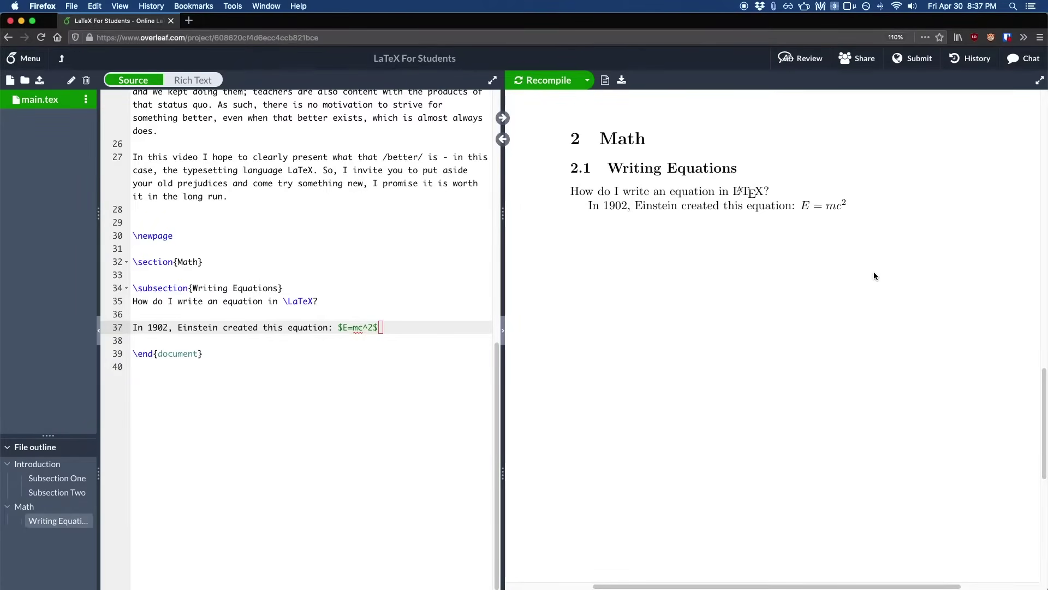
{"action": "left_click", "coordinate": [304, 301]}
{"action": "left_click", "coordinate": [300, 327]}
{"action": "key", "text": "End"}
Add 'And Newton came up with this one: $\sum F=ma$' below and recompile.
{"action": "key", "text": "Return"}
{"action": "key", "text": "Return"}
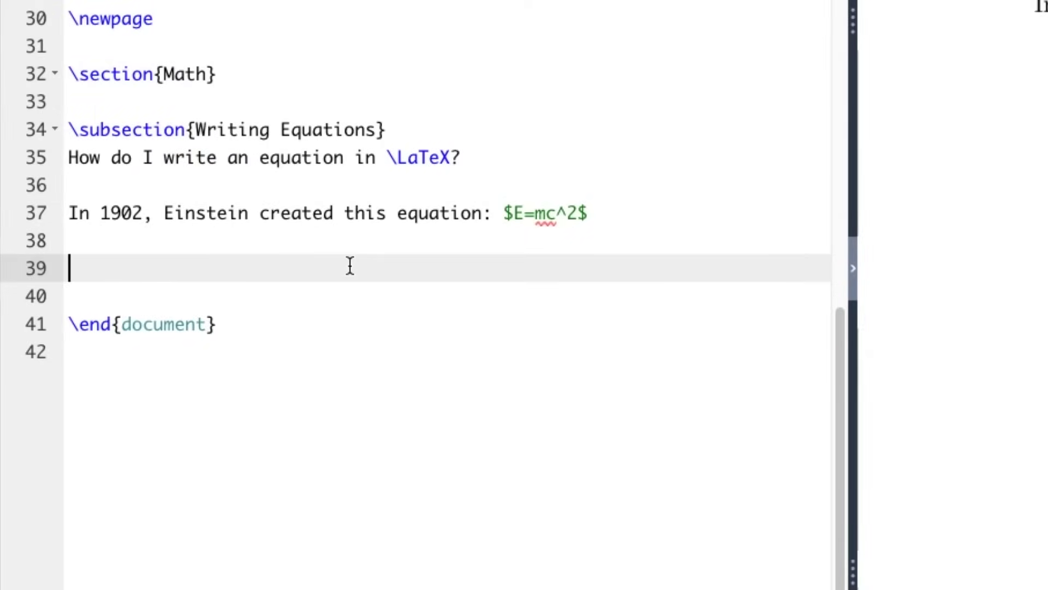
{"action": "type", "text": "NEwton came up with"}
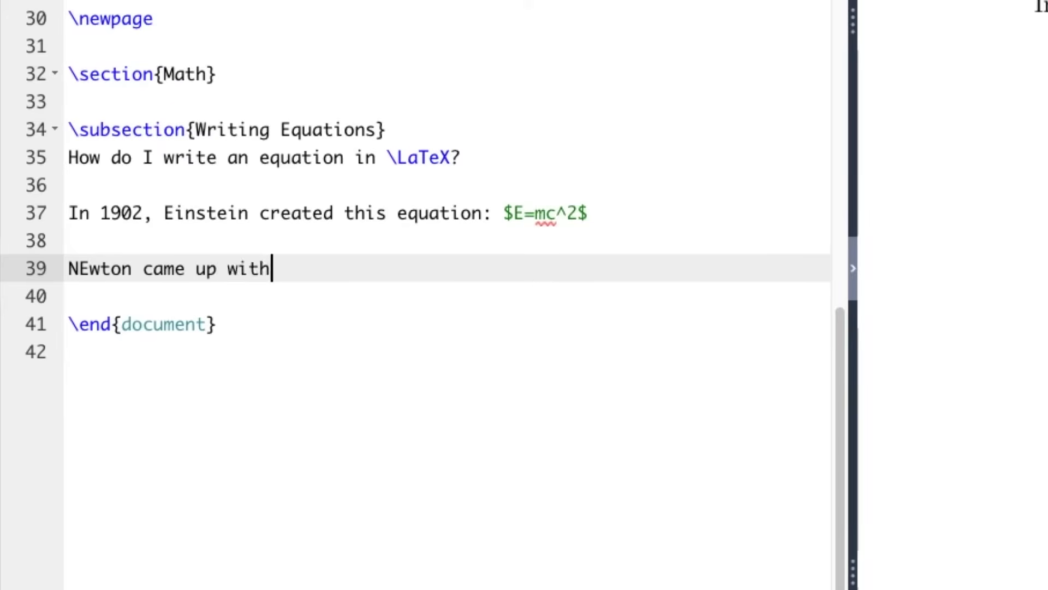
{"action": "type", "text": " this one: $\\"}
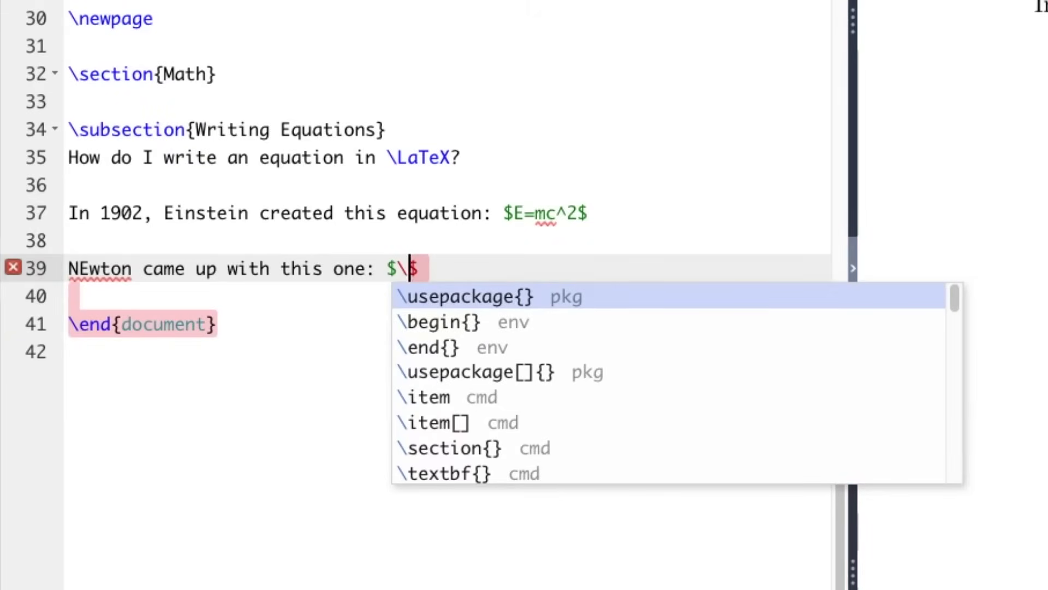
{"action": "type", "text": "sum "}
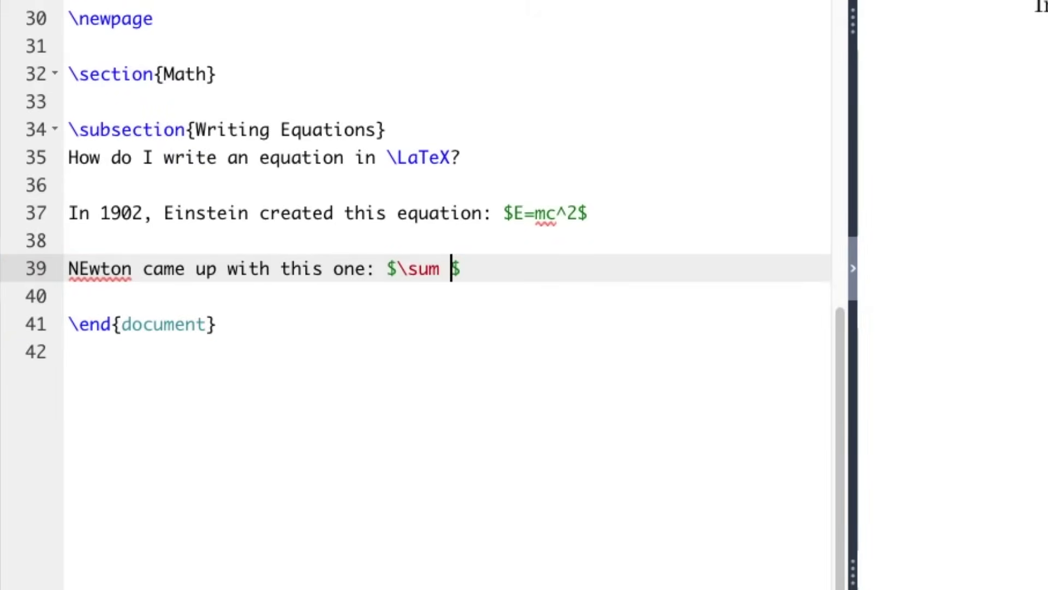
{"action": "type", "text": "F=ma"}
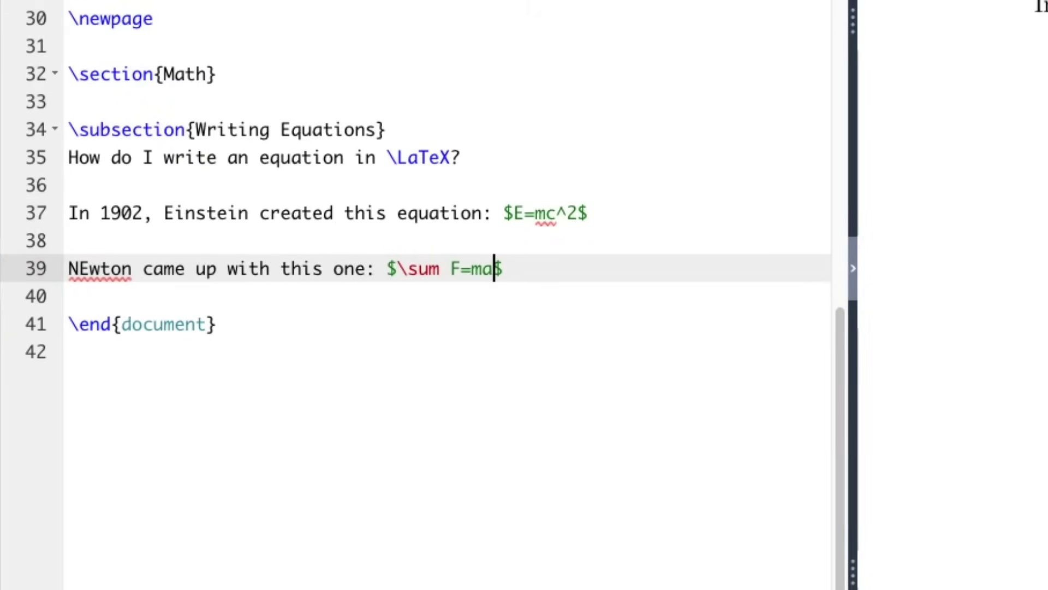
{"action": "key", "text": "super+s"}
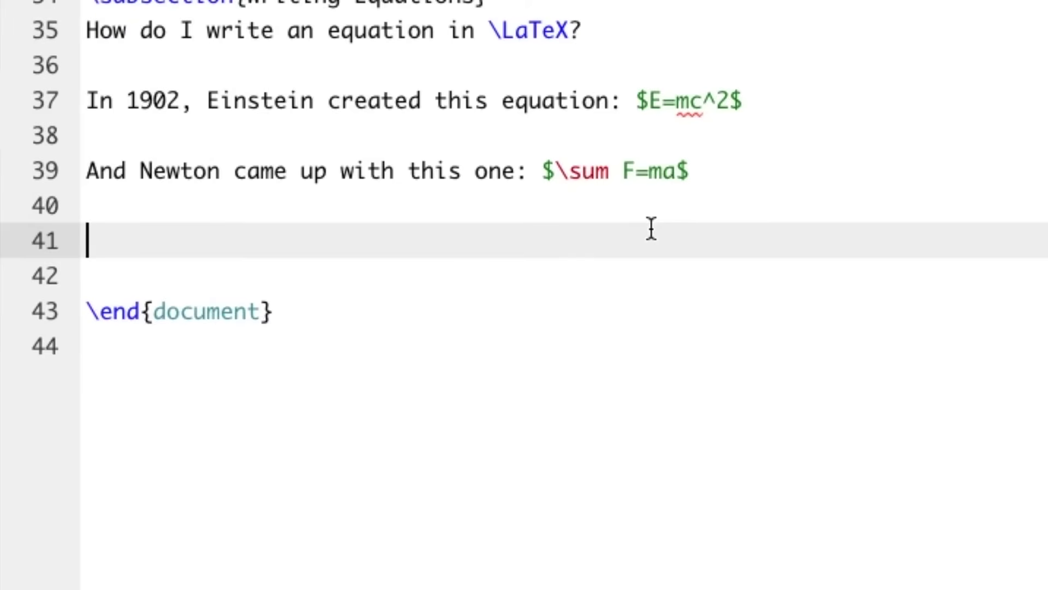
Insert an equation environment containing 5+5=10 using autocomplete.
{"action": "type", "text": "\begin{eq"}
{"action": "key", "text": "Return"}
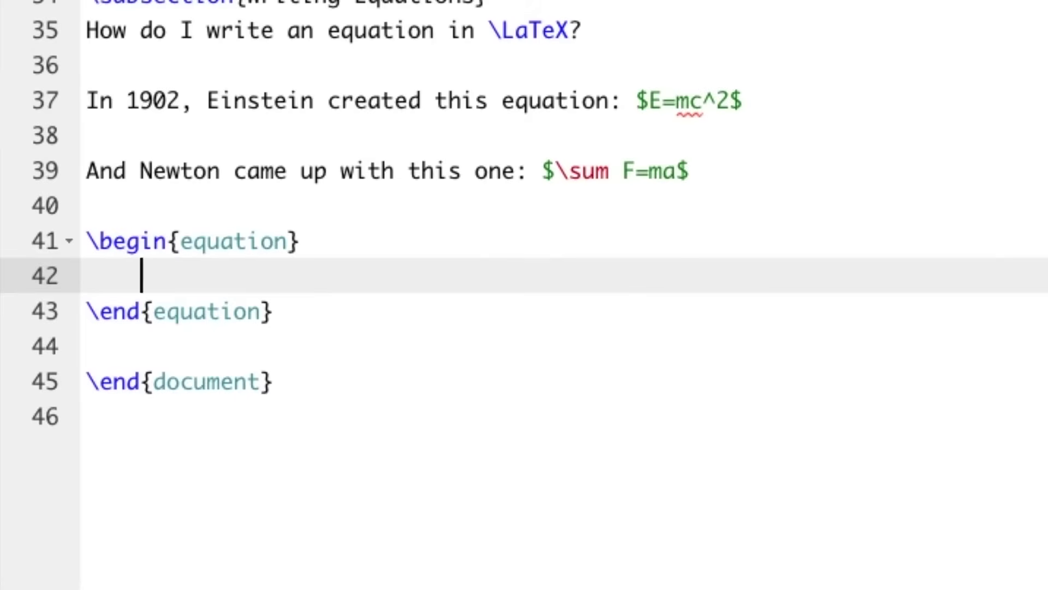
{"action": "type", "text": "5+5=10"}
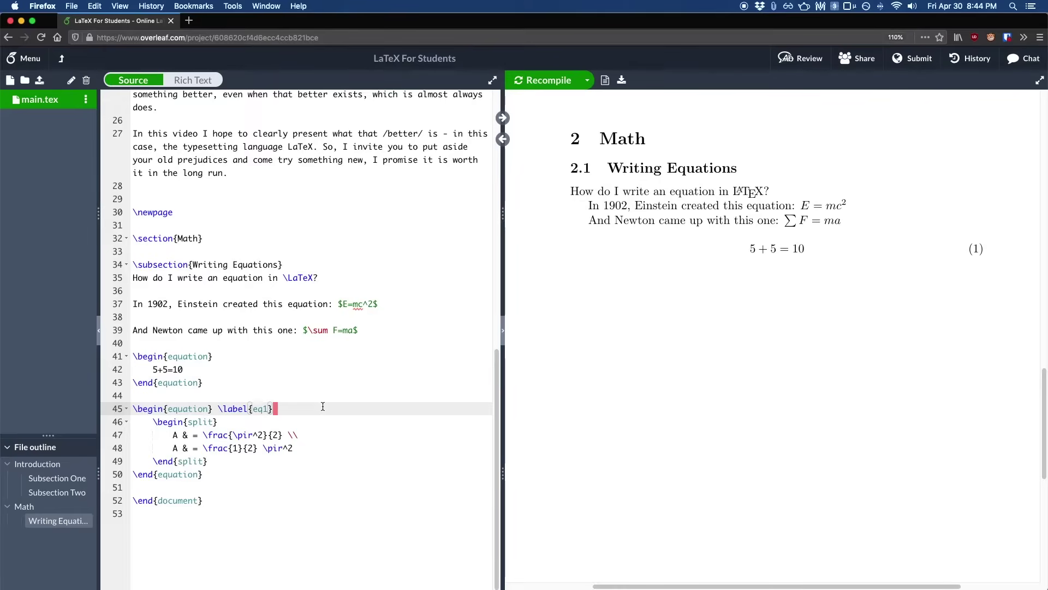
Recompile so the split equation renders as numbered equation (2).
{"action": "key", "text": "super+s"}
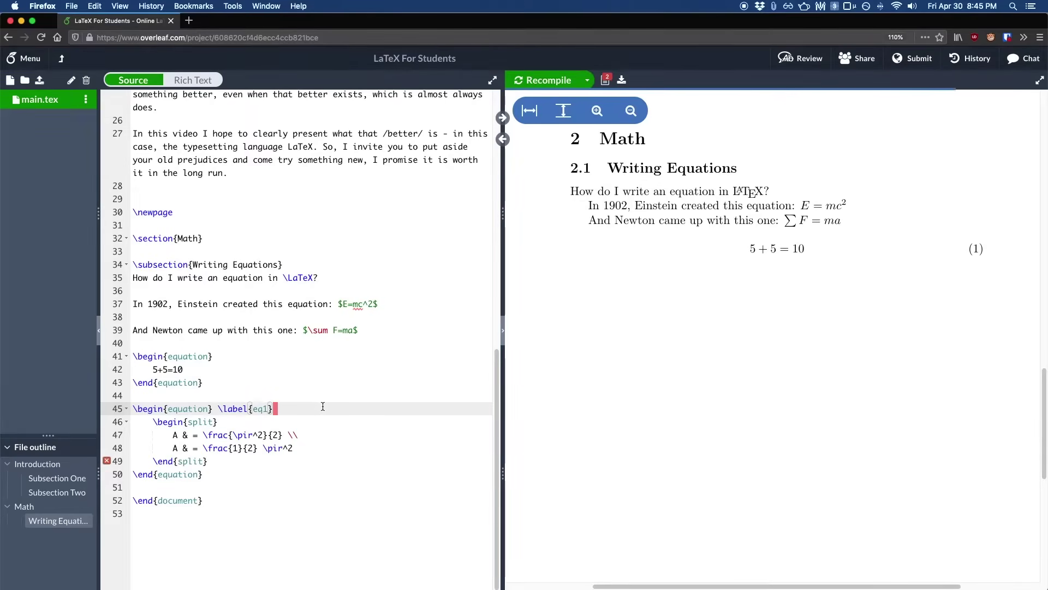
{"action": "key", "text": "Down"}
{"action": "key", "text": "Down"}
{"action": "key", "text": "Down"}
{"action": "key", "text": "Down"}
{"action": "key", "text": "Down"}
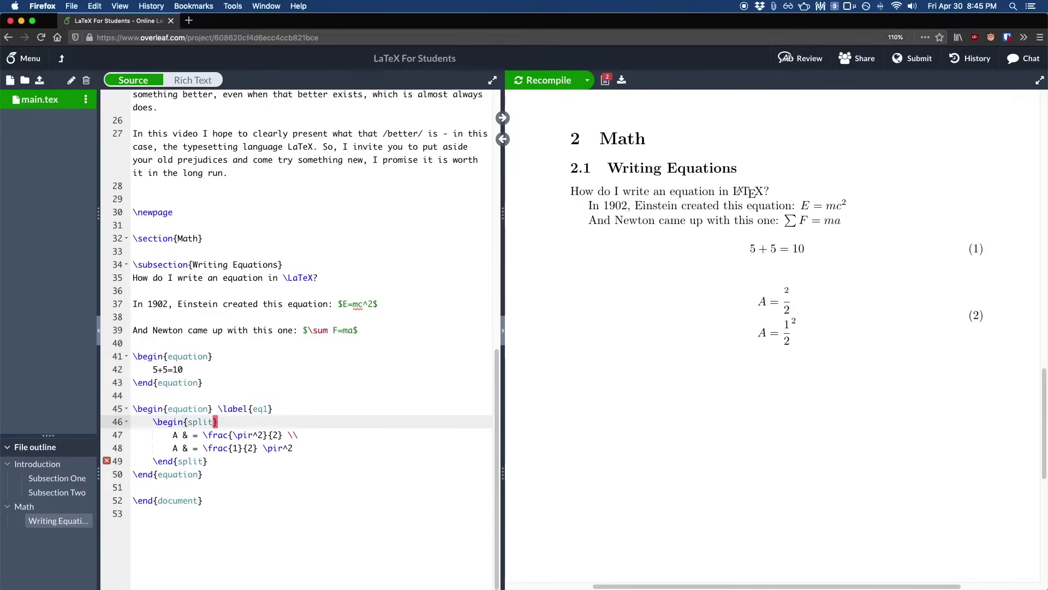
{"action": "key", "text": "Home"}
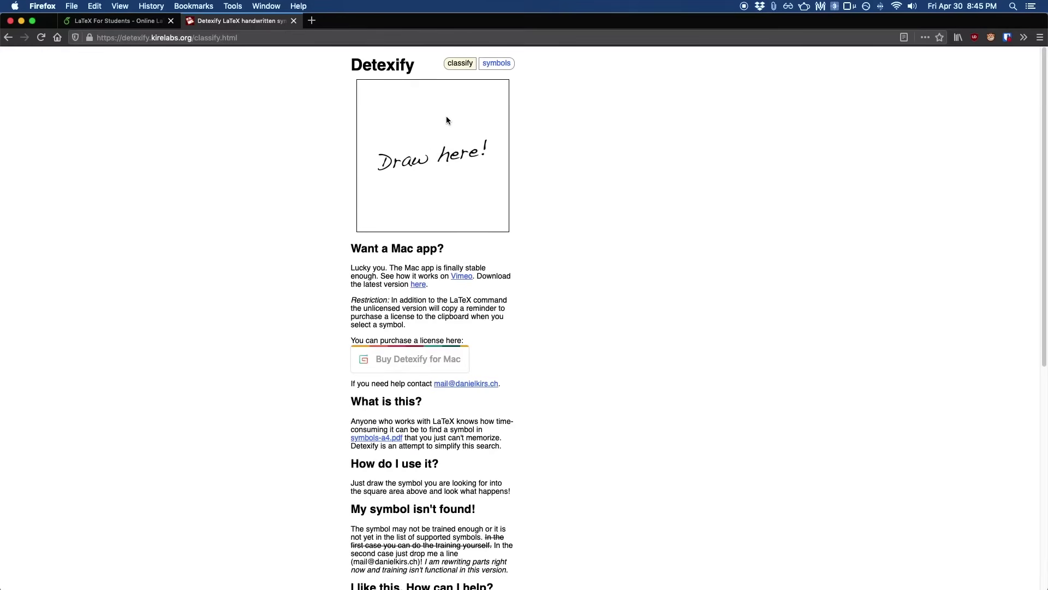
Sketch epsilon and sigma in Detexify to find \upepsilon and \Upsigma commands.
{"action": "mouse_move", "coordinate": [446, 116]}
{"action": "left_mouse_down"}
{"action": "mouse_move", "coordinate": [411, 146]}
{"action": "mouse_move", "coordinate": [450, 163]}
{"action": "mouse_move", "coordinate": [440, 145]}
{"action": "left_mouse_up"}
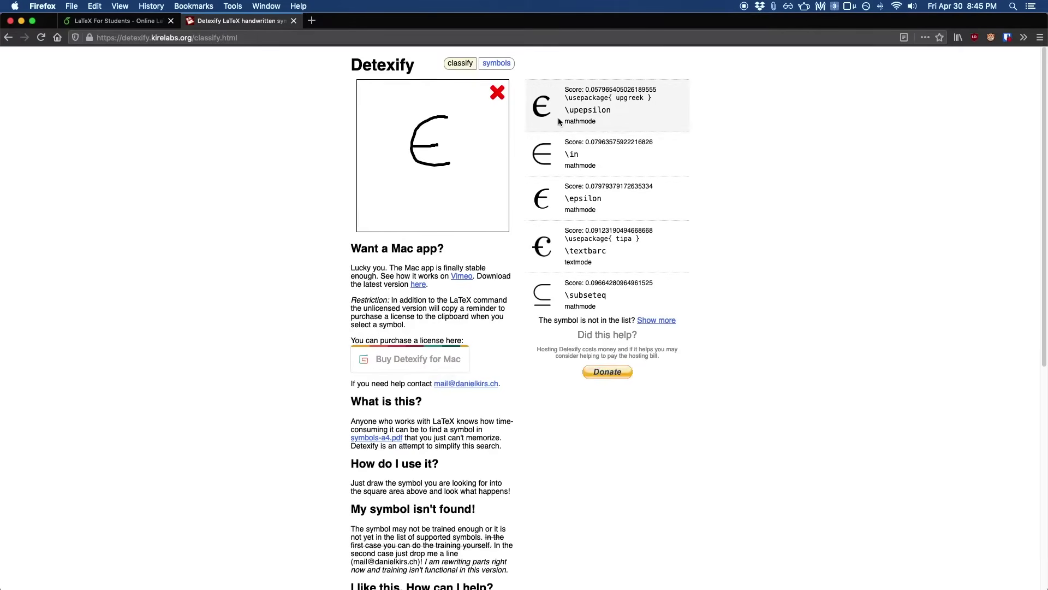
{"action": "left_click", "coordinate": [629, 106]}
{"action": "left_click", "coordinate": [494, 91]}
{"action": "mouse_move", "coordinate": [444, 104]}
{"action": "left_mouse_down"}
{"action": "mouse_move", "coordinate": [412, 112]}
{"action": "mouse_move", "coordinate": [413, 147]}
{"action": "mouse_move", "coordinate": [459, 156]}
{"action": "left_mouse_up"}
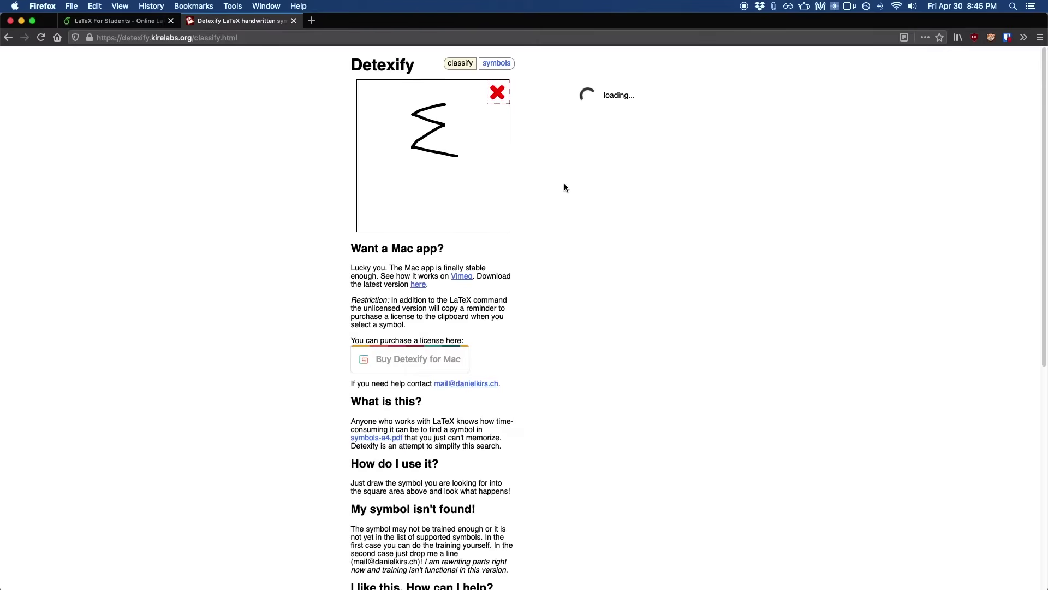
{"action": "left_click_drag", "start_coordinate": [567, 163], "coordinate": [602, 162]}
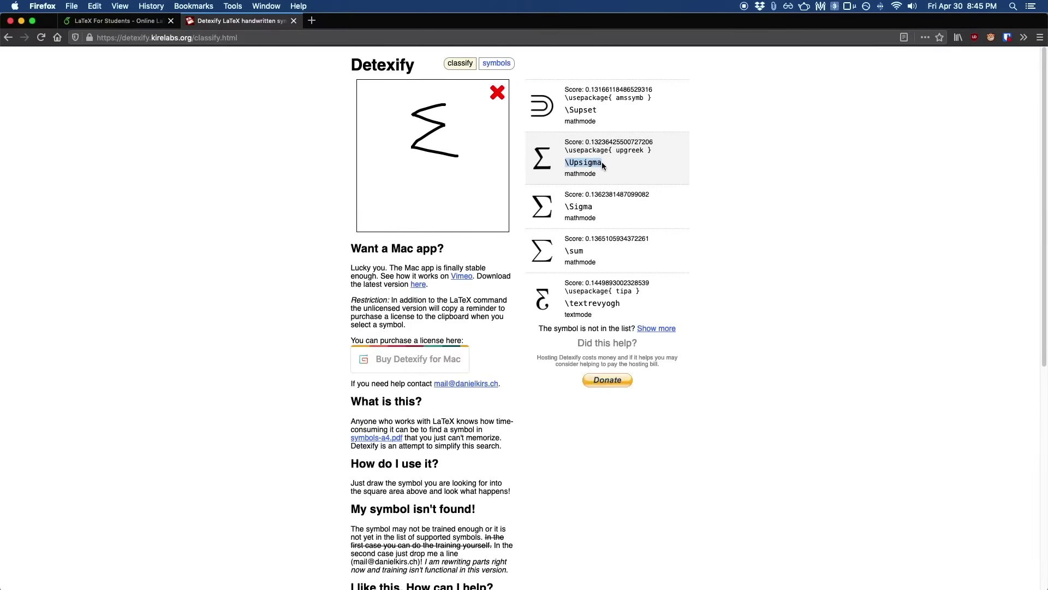
{"action": "left_click_drag", "start_coordinate": [537, 148], "coordinate": [618, 263]}
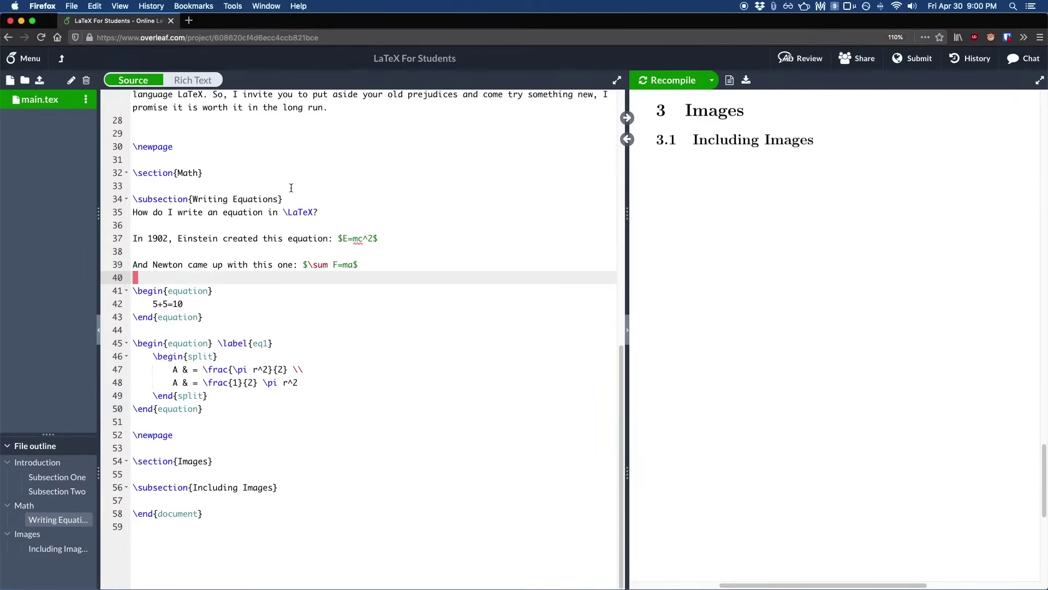
Create a new project folder named images.
{"action": "left_click", "coordinate": [28, 80]}
{"action": "type", "text": "images"}
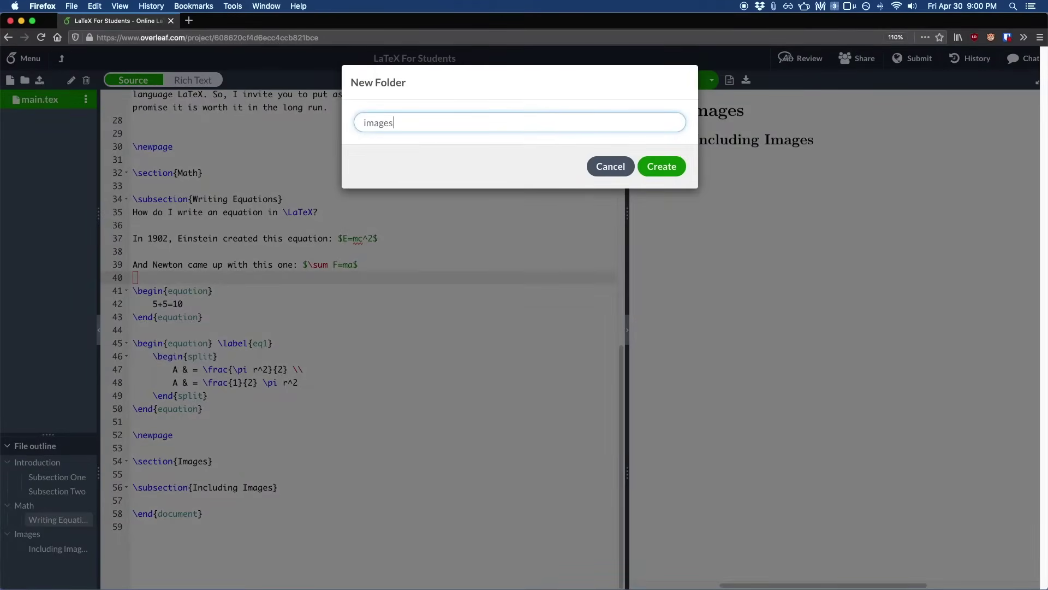
{"action": "key", "text": "Return"}
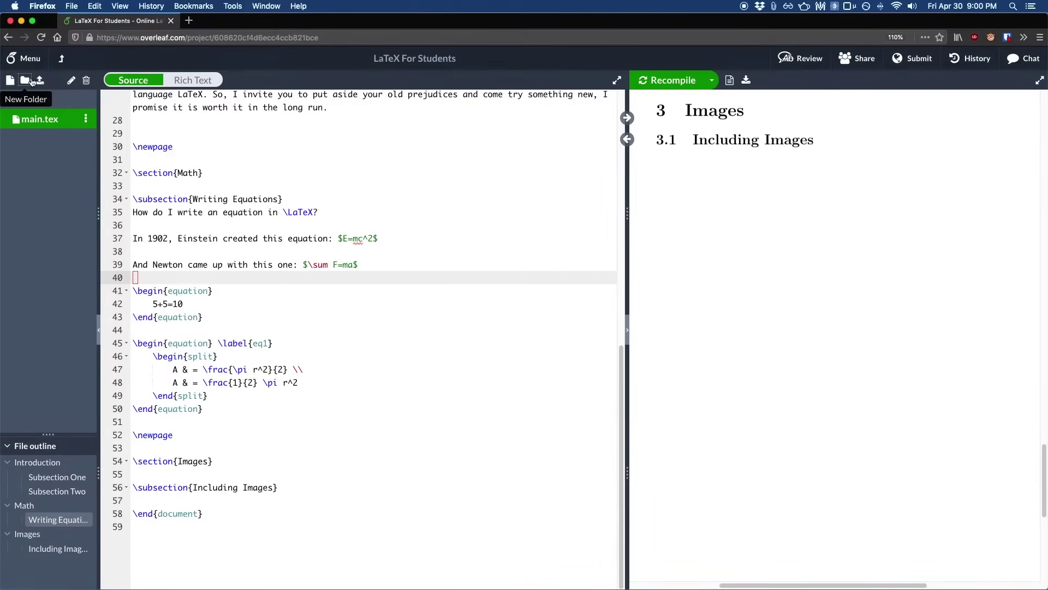
Add \usepackage{graphicx, float} below line 3 and paste \graphicspath{{images/}} beneath it.
{"action": "scroll", "coordinate": [240, 213], "scroll_direction": "up", "scroll_amount": 10}
{"action": "left_click", "coordinate": [239, 124]}
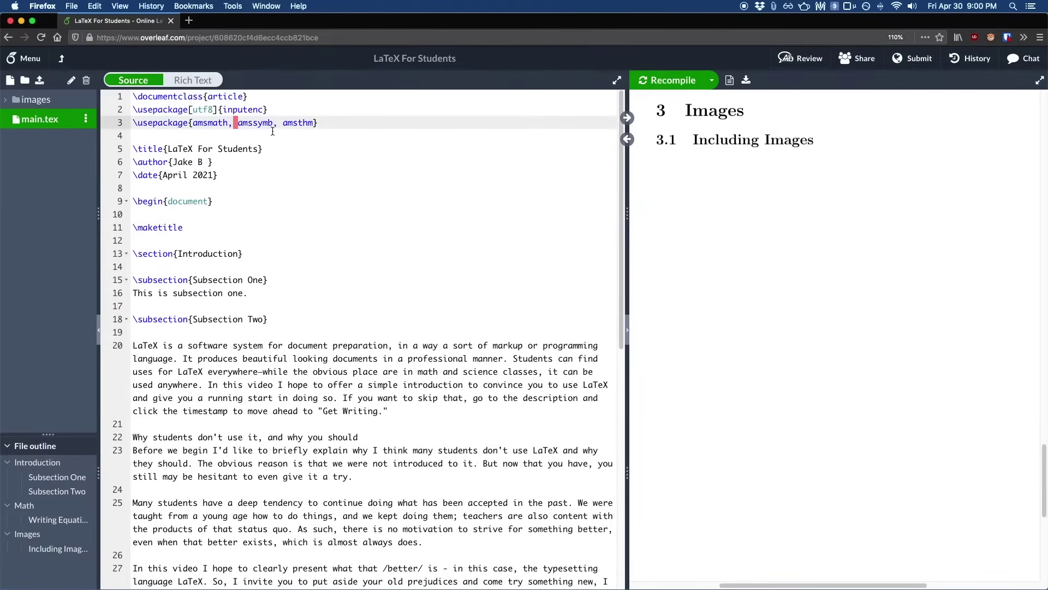
{"action": "key", "text": "End"}
{"action": "key", "text": "Return"}
{"action": "type", "text": "\\usepa"}
{"action": "type", "text": "ckage{"}
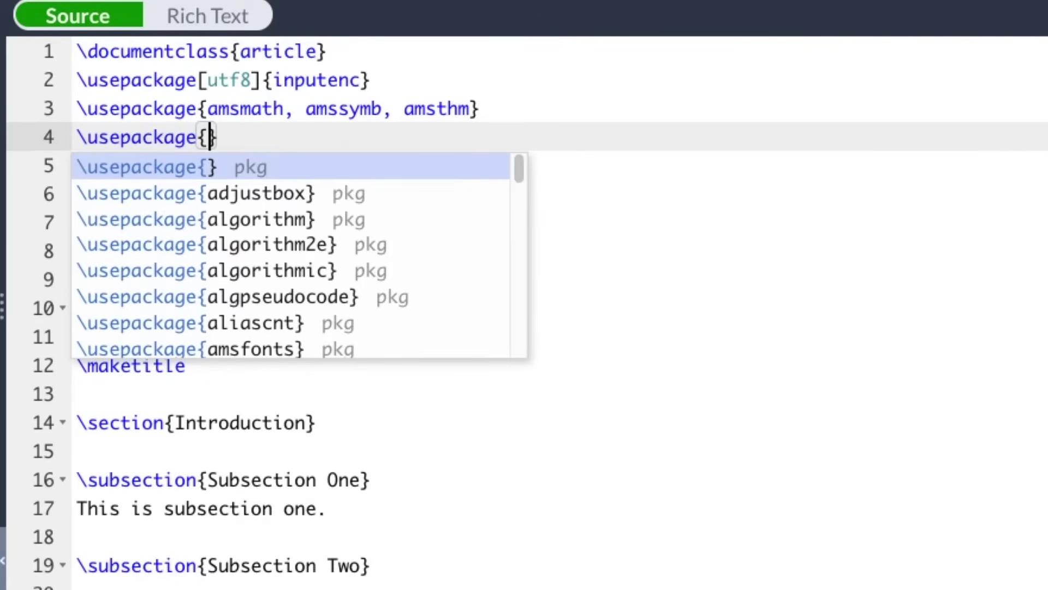
{"action": "type", "text": "graphicx, fl"}
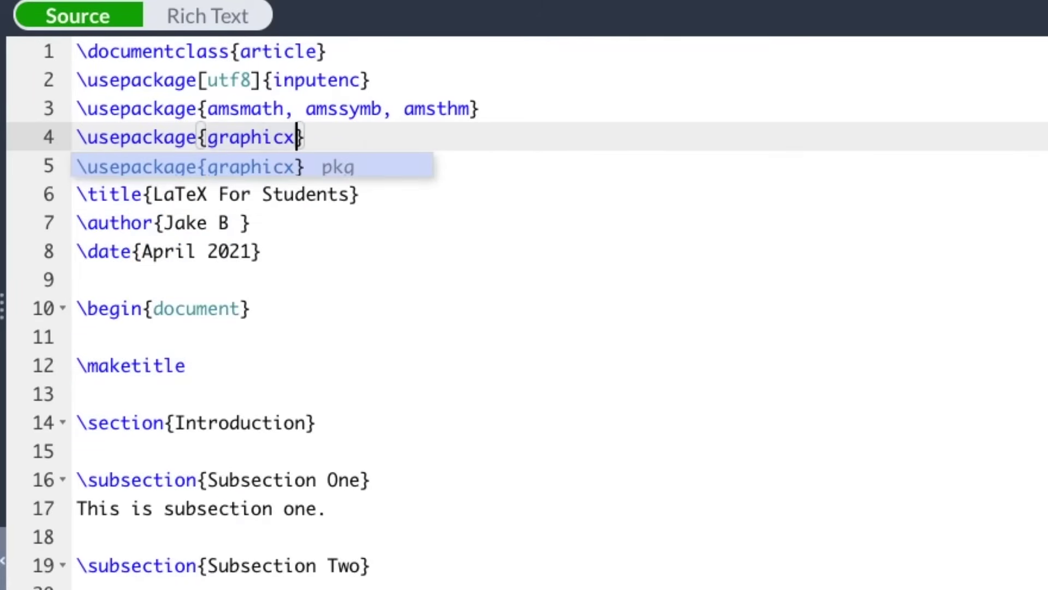
{"action": "type", "text": "oat"}
{"action": "key", "text": "End"}
{"action": "key", "text": "Return"}
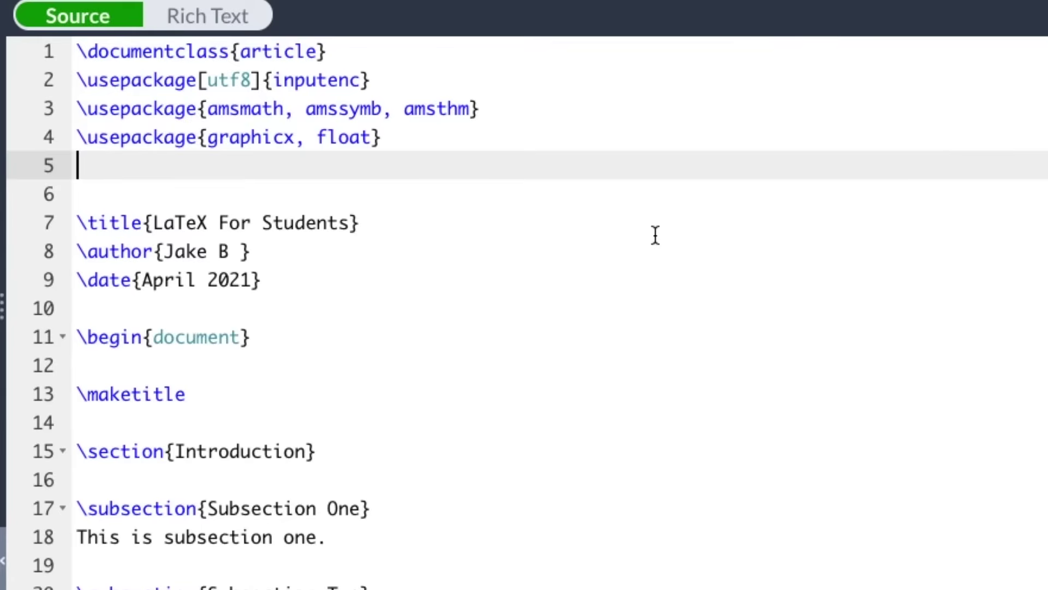
{"action": "type", "text": "\\graphicspath{{images/}}"}
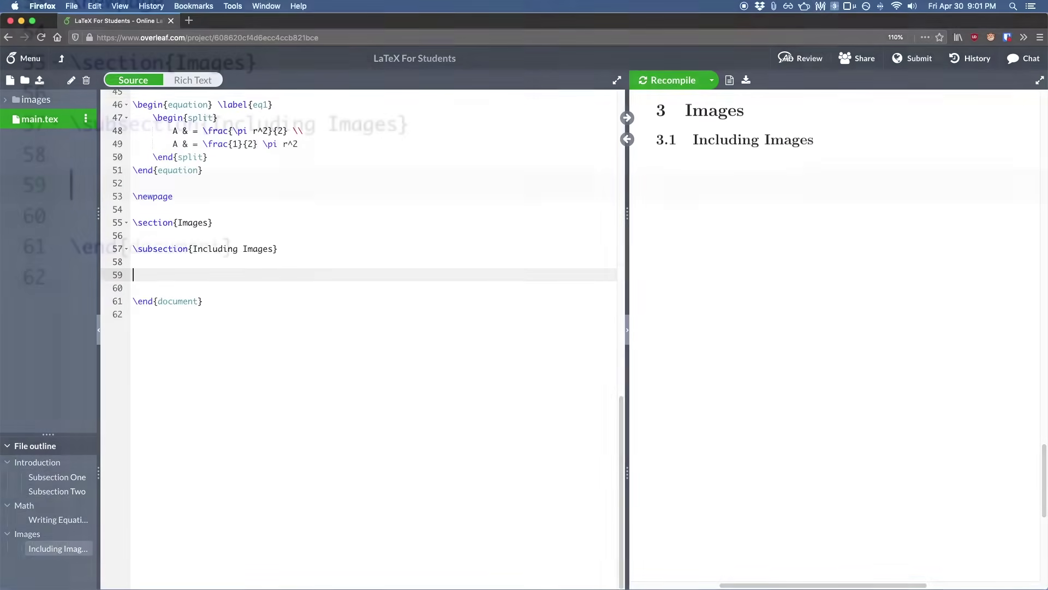
Insert a figure environment under Including Images, fixed in place with [H].
{"action": "type", "text": "\\begin{fig"}
{"action": "key", "text": "Down"}
{"action": "key", "text": "Return"}
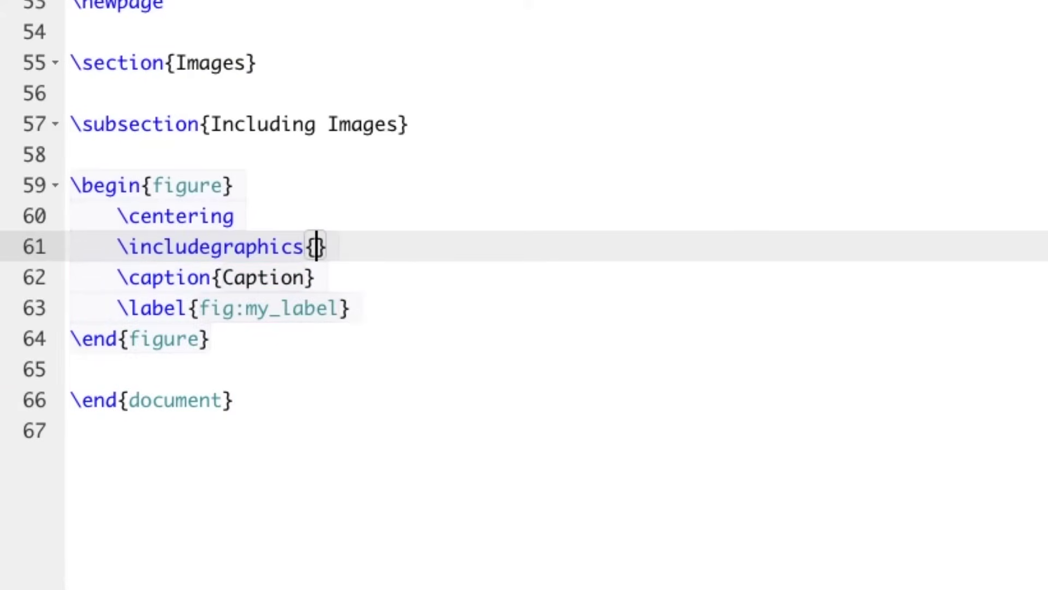
{"action": "left_click_drag", "start_coordinate": [269, 195], "coordinate": [178, 188]}
{"action": "left_click_drag", "start_coordinate": [93, 191], "coordinate": [66, 193]}
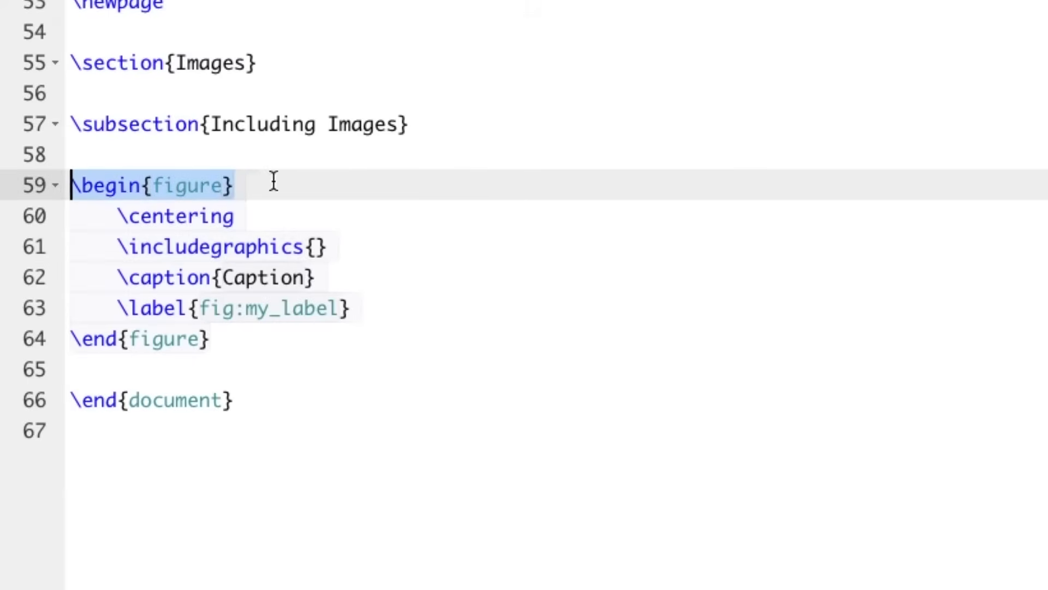
{"action": "left_click", "coordinate": [289, 184]}
{"action": "type", "text": "[H"}
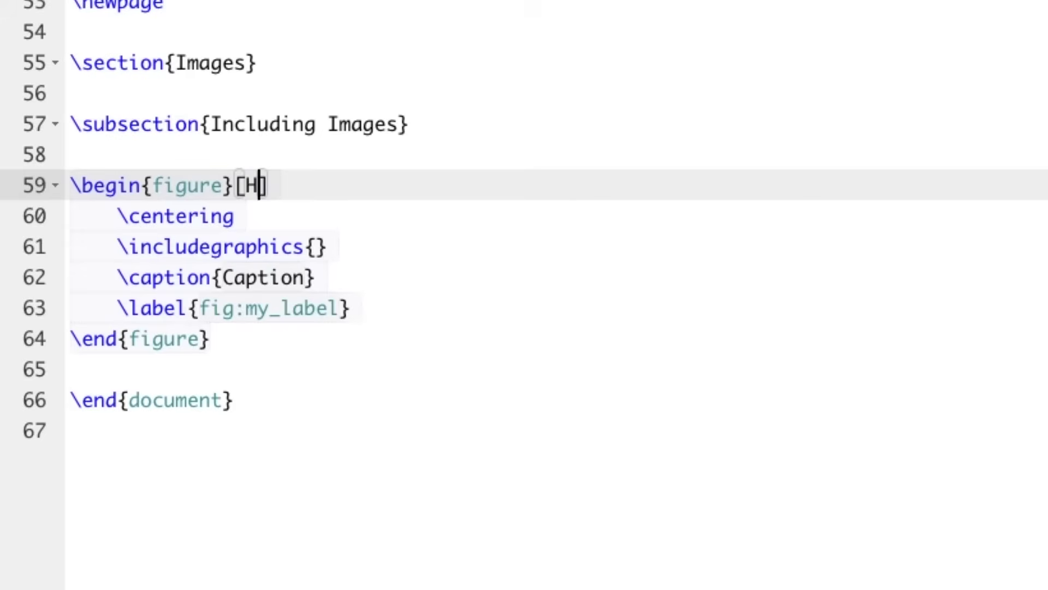
Caption the figure 'My caption' and give \includegraphics a width of 5in.
{"action": "double_click", "coordinate": [263, 277]}
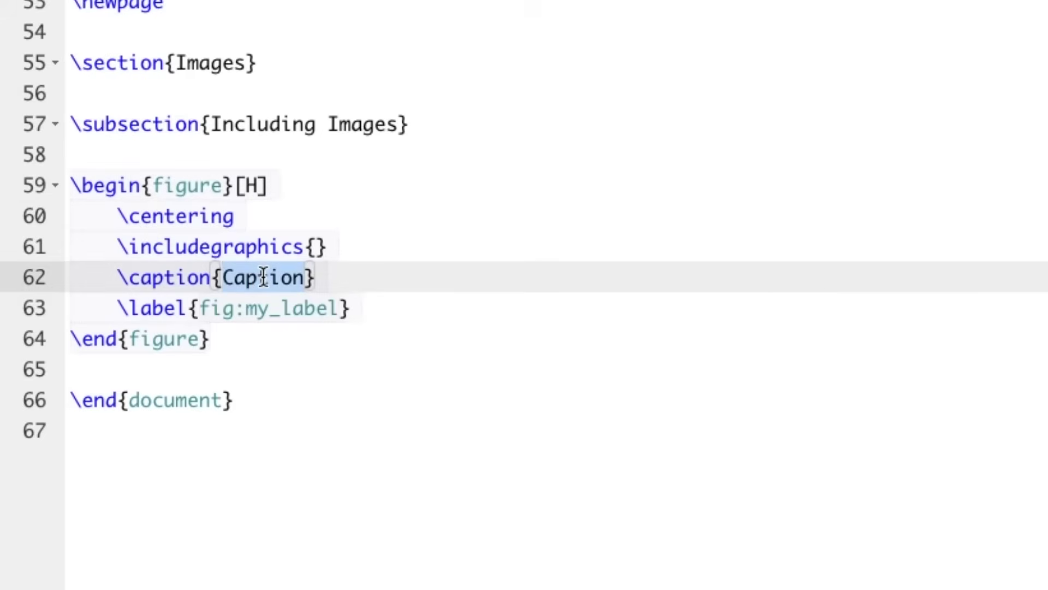
{"action": "type", "text": "My caption"}
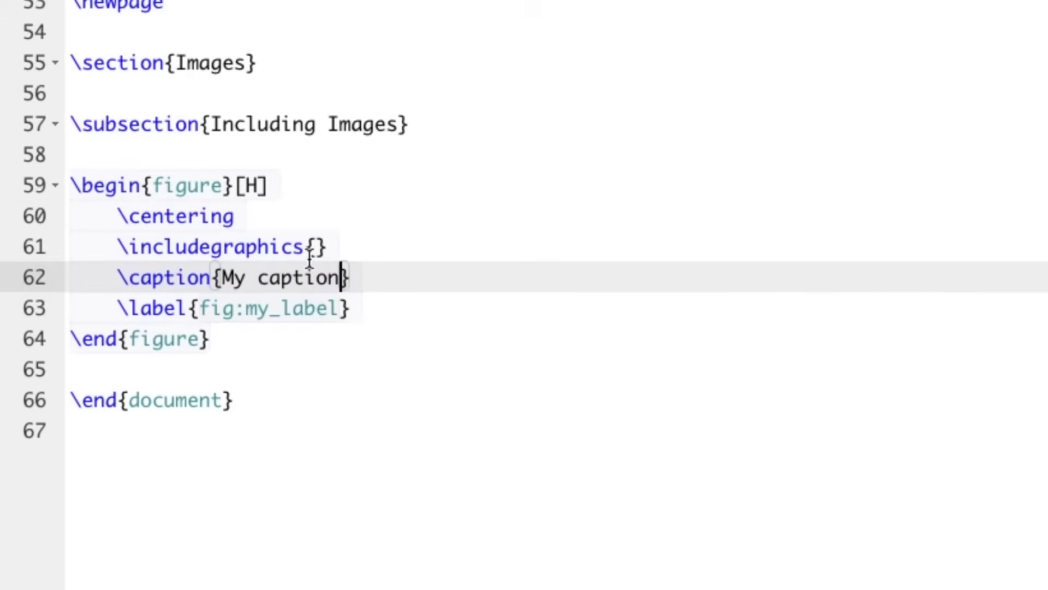
{"action": "left_click", "coordinate": [315, 249]}
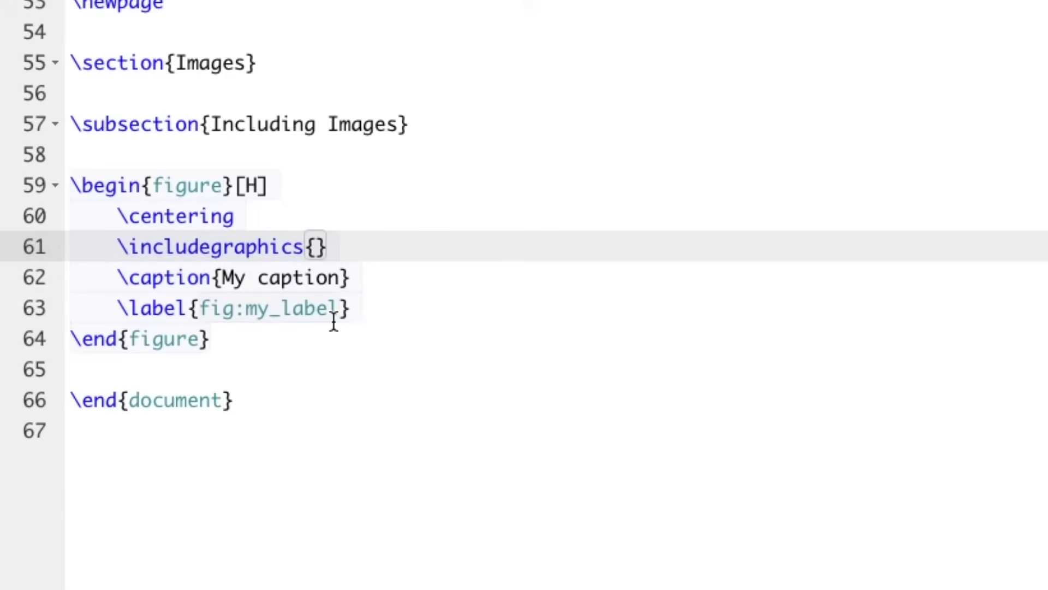
{"action": "key", "text": "Left"}
{"action": "type", "text": "["}
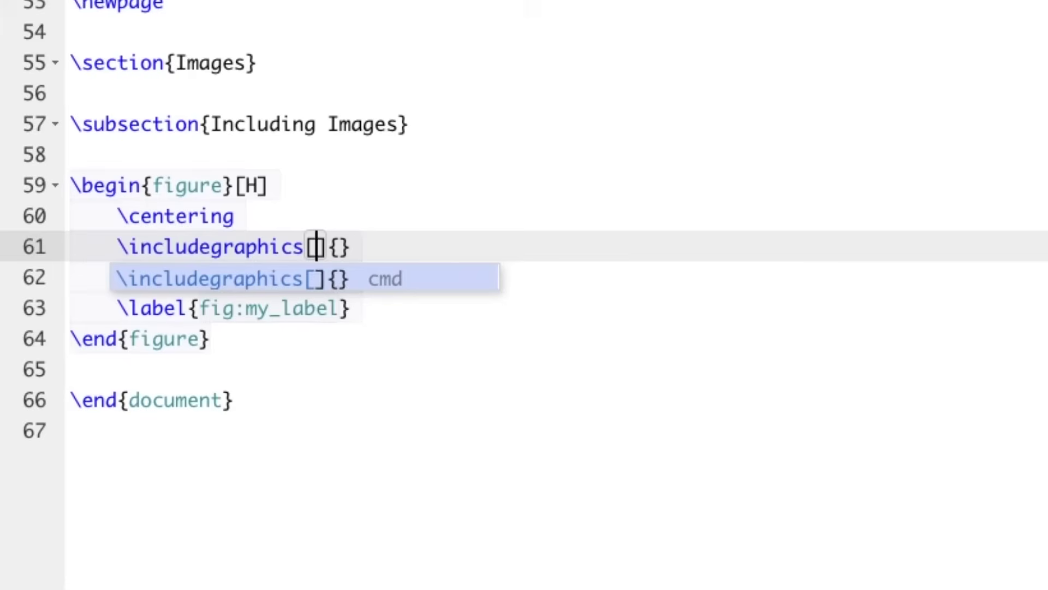
{"action": "type", "text": "width=5in"}
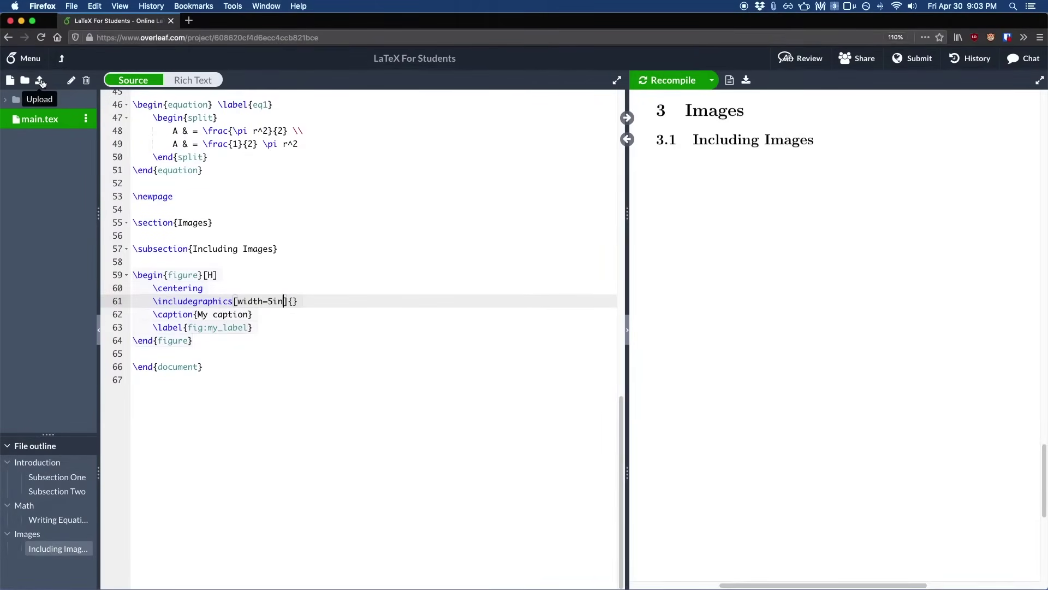
Upload Photo.png, move it into the images folder, and reference Photo.png in \includegraphics.
{"action": "left_click", "coordinate": [42, 80]}
{"action": "left_click_drag", "start_coordinate": [966, 221], "coordinate": [603, 214]}
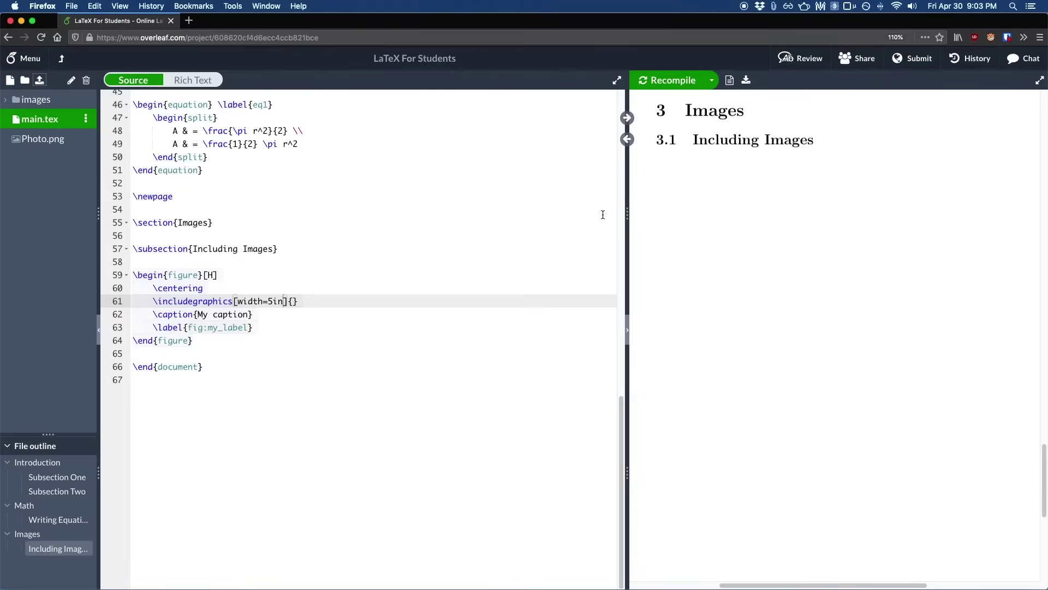
{"action": "left_click_drag", "start_coordinate": [2, 138], "coordinate": [38, 100]}
{"action": "left_click", "coordinate": [294, 302]}
{"action": "type", "text": "Photo.png"}
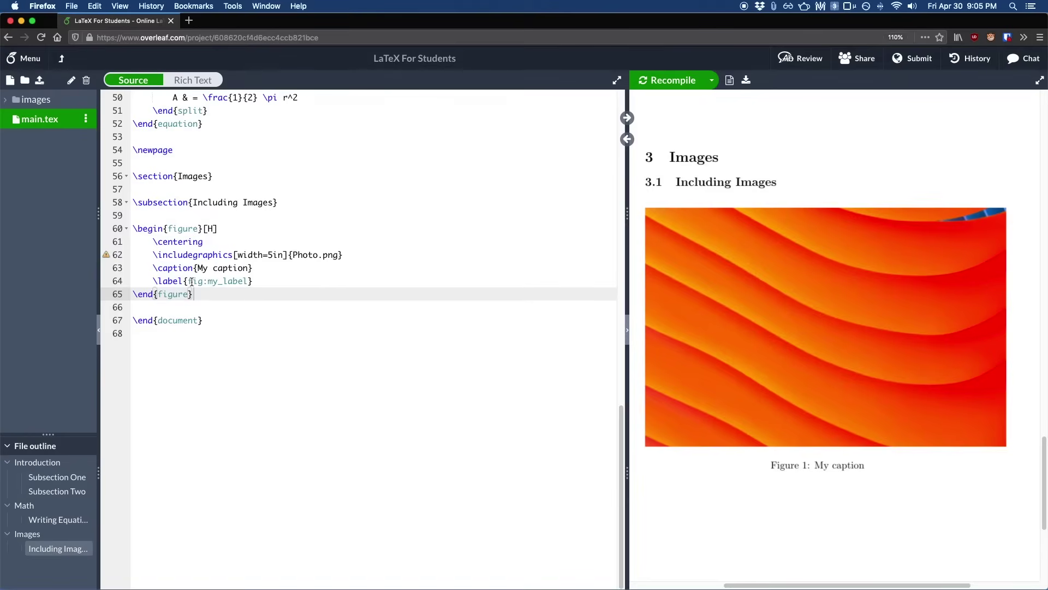
Change the figure's image width from 5in to 4in and recompile.
{"action": "mouse_move", "coordinate": [108, 257]}
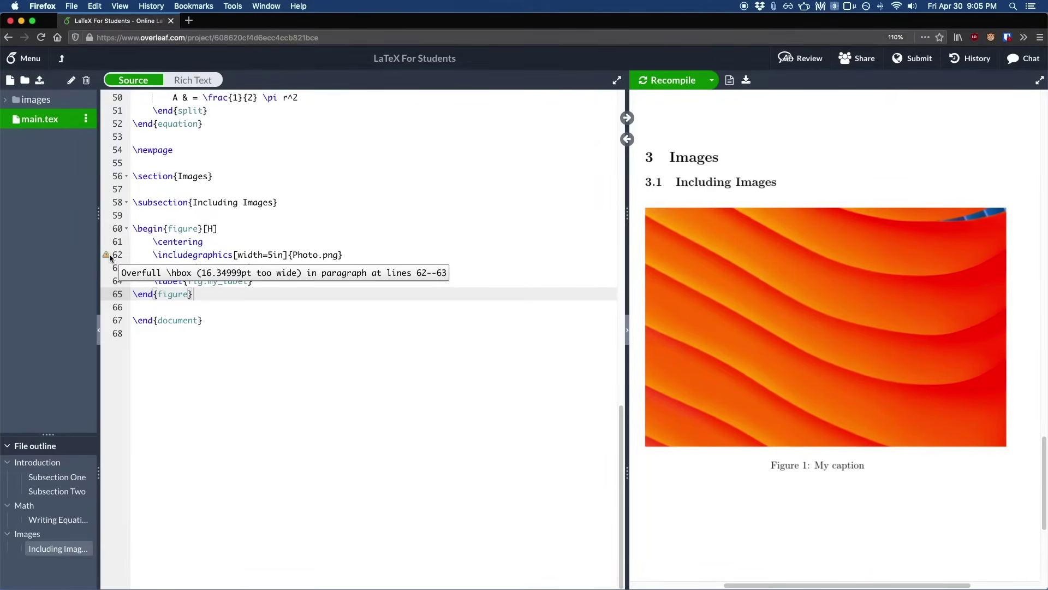
{"action": "left_click", "coordinate": [755, 111]}
{"action": "left_click", "coordinate": [756, 110]}
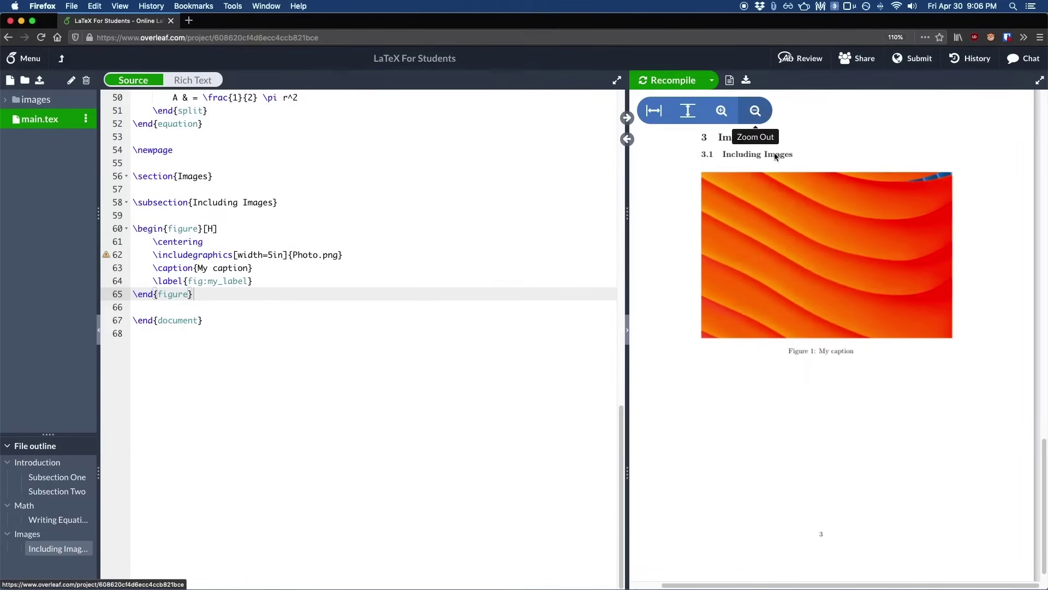
{"action": "scroll", "coordinate": [800, 429], "scroll_direction": "up", "scroll_amount": 1}
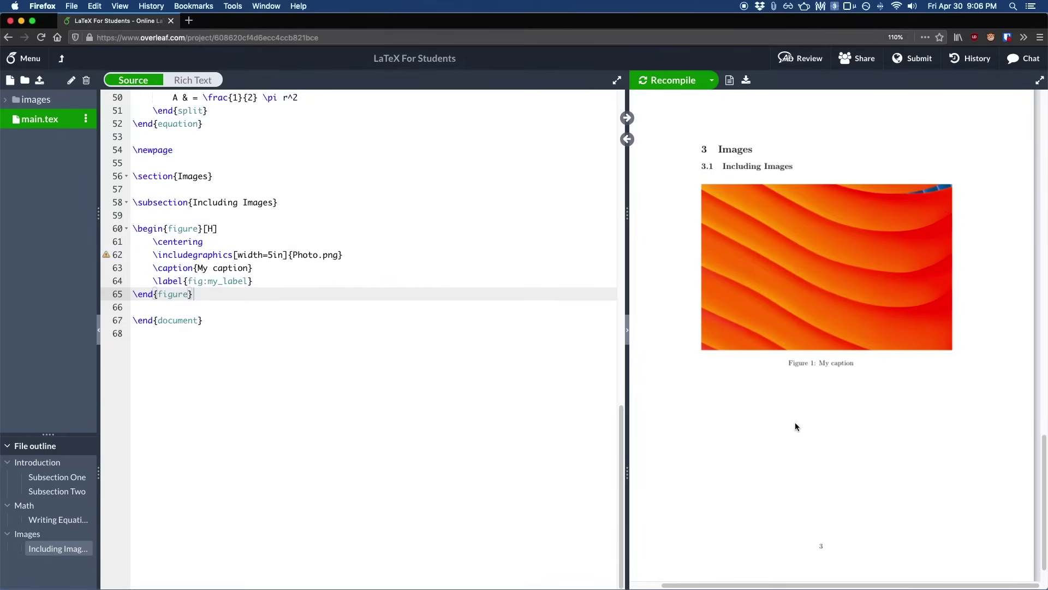
{"action": "left_click", "coordinate": [273, 255]}
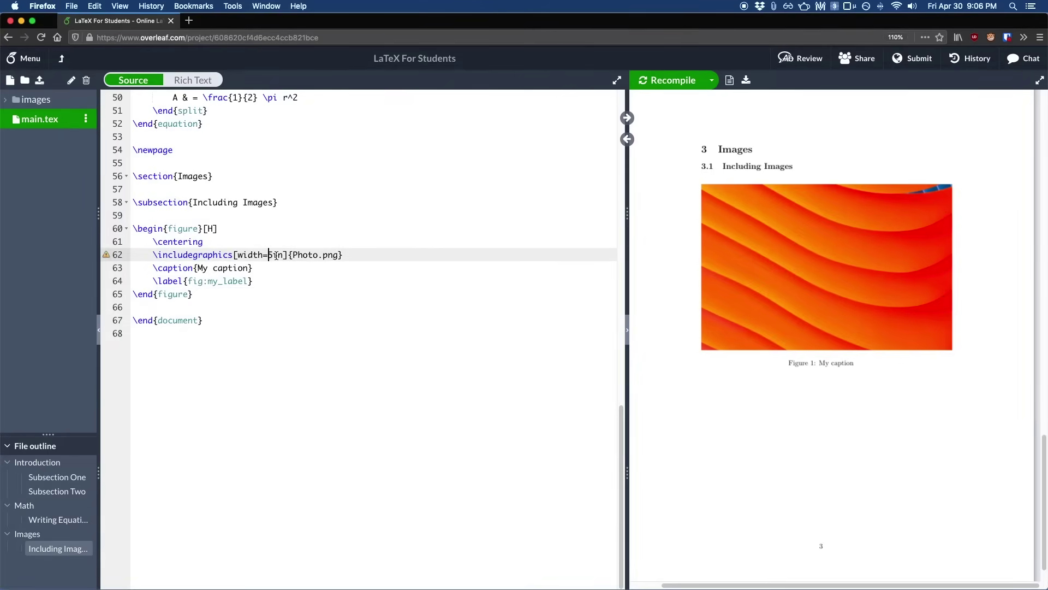
{"action": "key", "text": "super+z"}
{"action": "key", "text": "super+shift+z"}
{"action": "key", "text": "Delete"}
{"action": "type", "text": "4"}
{"action": "key", "text": "super+s"}
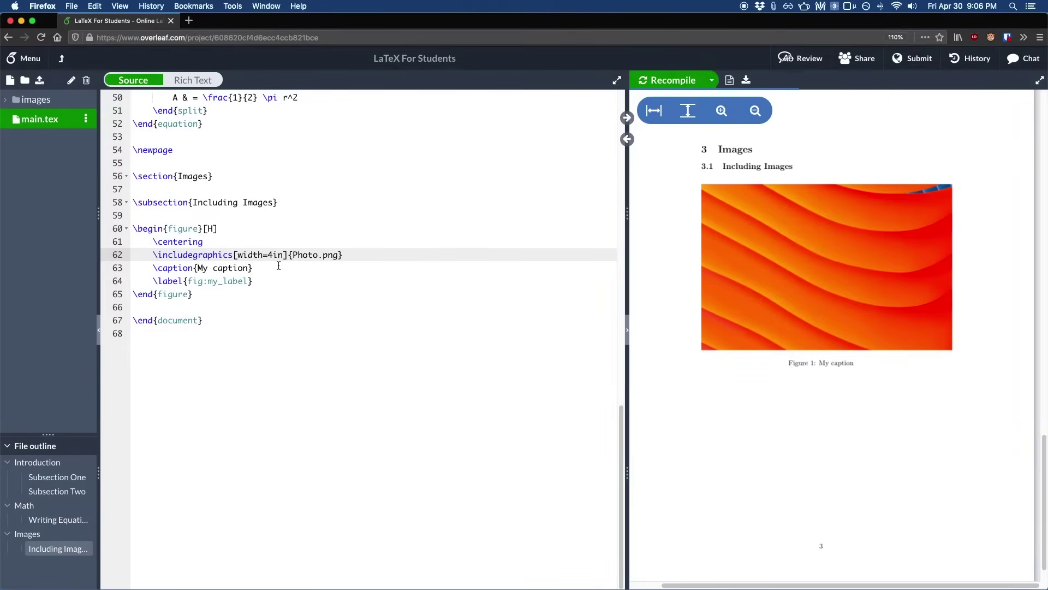
{"action": "left_click", "coordinate": [278, 290]}
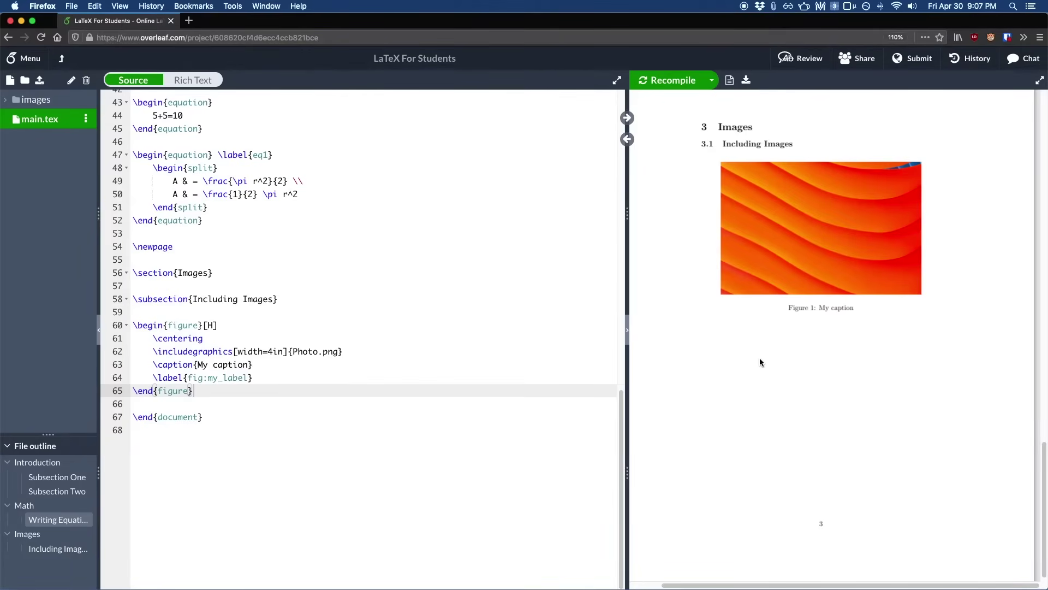
Scroll the PDF preview to page 1 and select, then deselect, its text to see its extent.
{"action": "scroll", "coordinate": [758, 363], "scroll_direction": "up", "scroll_amount": 15}
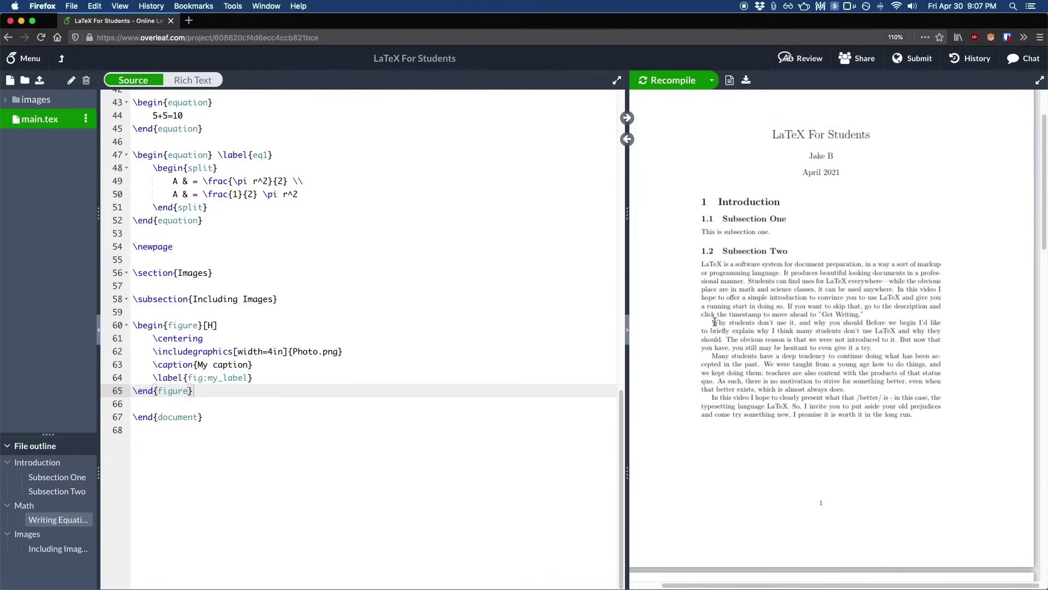
{"action": "left_click_drag", "start_coordinate": [710, 321], "coordinate": [704, 324]}
{"action": "left_click", "coordinate": [741, 316]}
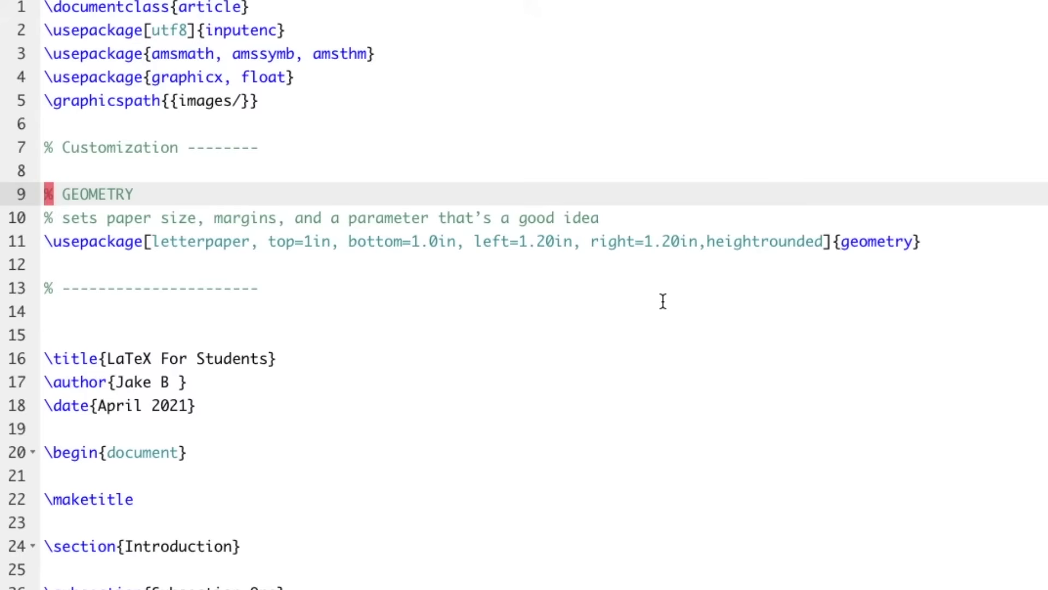
Change the top margin to 0.8in and recompile to preview it.
{"action": "left_click", "coordinate": [308, 243]}
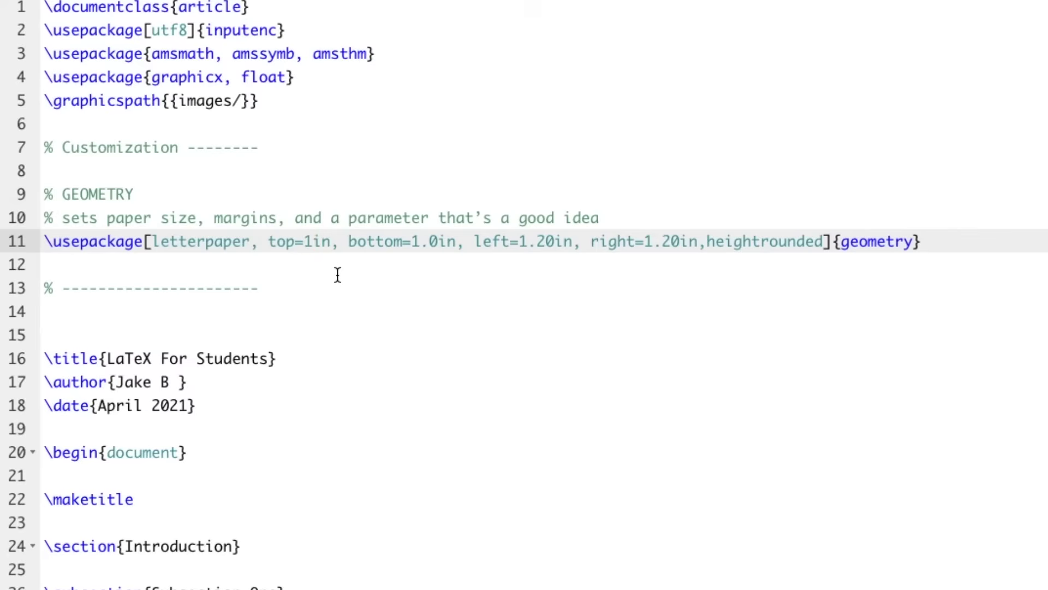
{"action": "key", "text": "a"}
{"action": "key", "text": "BackSpace"}
{"action": "type", "text": "0.8"}
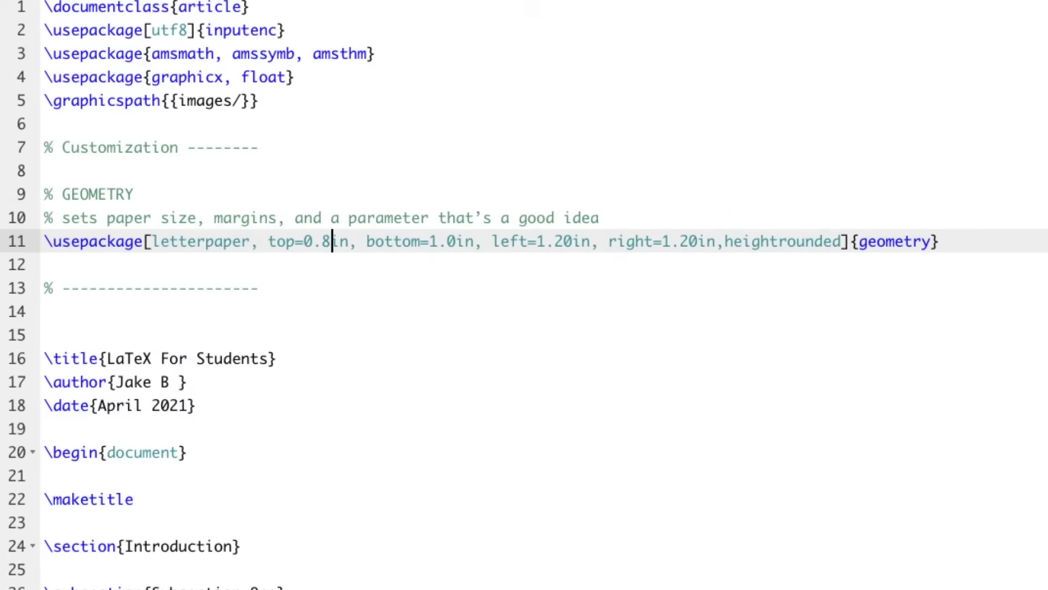
{"action": "key", "text": "Escape"}
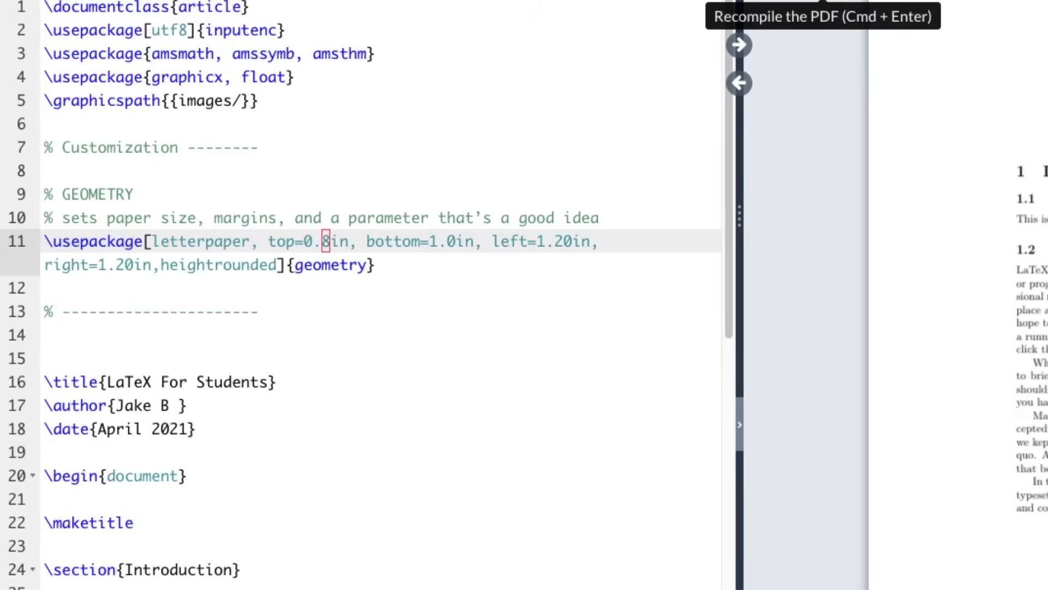
{"action": "left_click", "coordinate": [562, 79]}
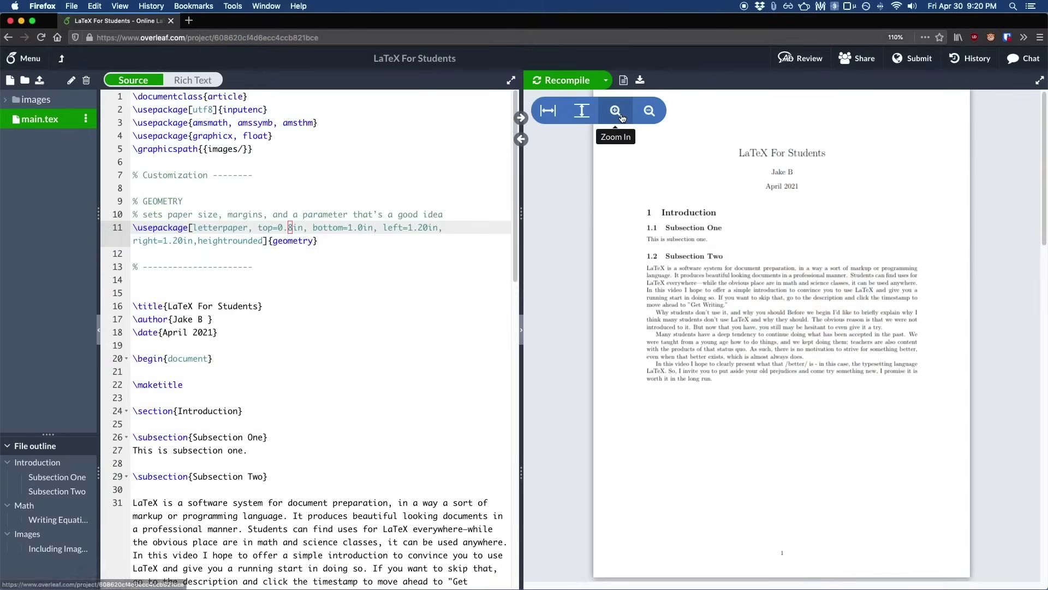
{"action": "left_click", "coordinate": [617, 112]}
{"action": "left_click", "coordinate": [621, 117]}
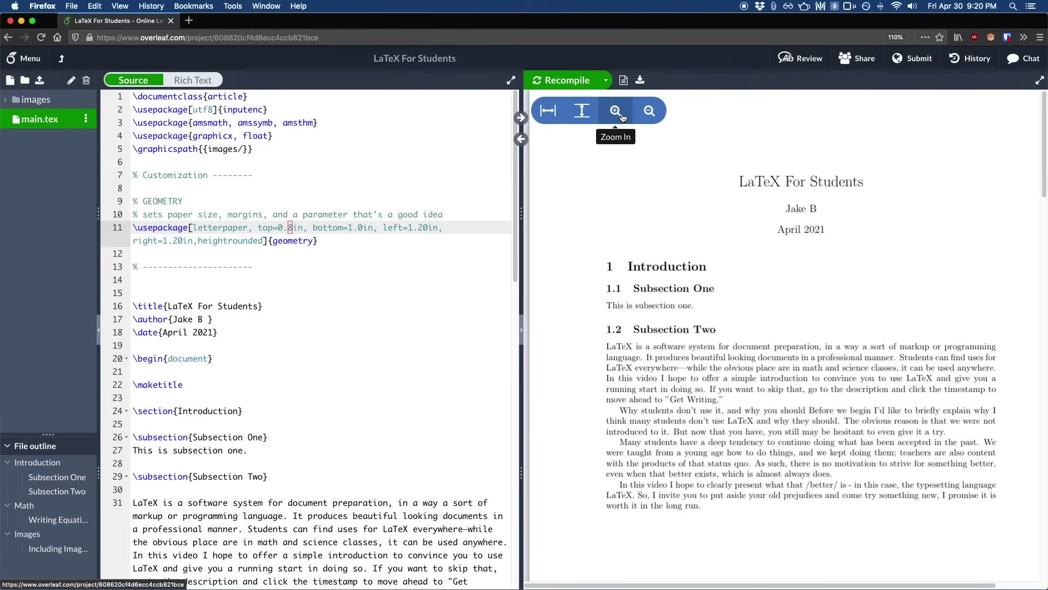
Set the top, right and left margins to 1.0in and recompile.
{"action": "left_click", "coordinate": [328, 241]}
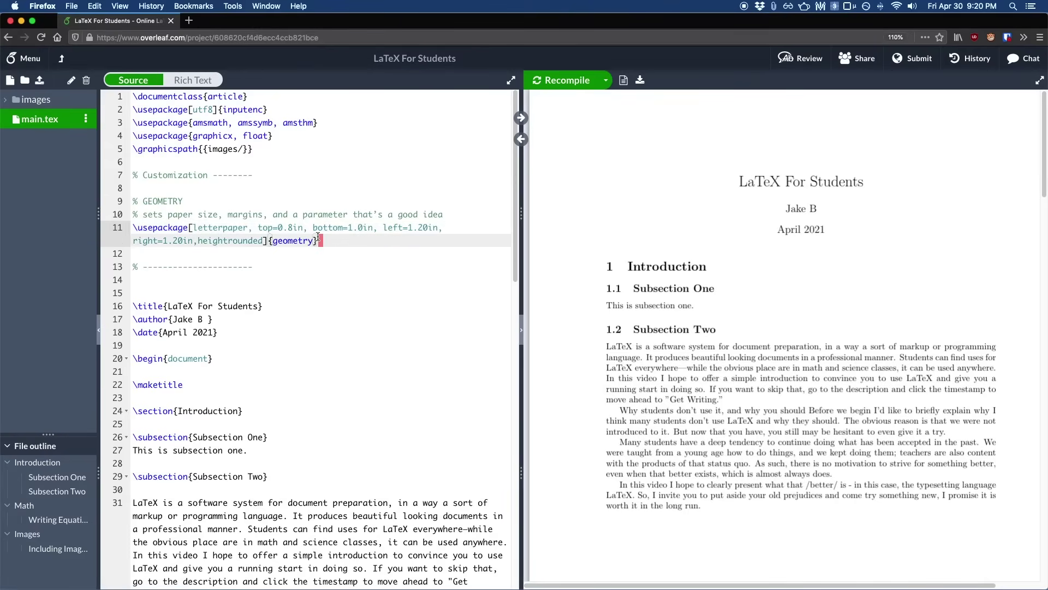
{"action": "left_click", "coordinate": [172, 241]}
{"action": "key", "text": "Delete"}
{"action": "left_click", "coordinate": [288, 228]}
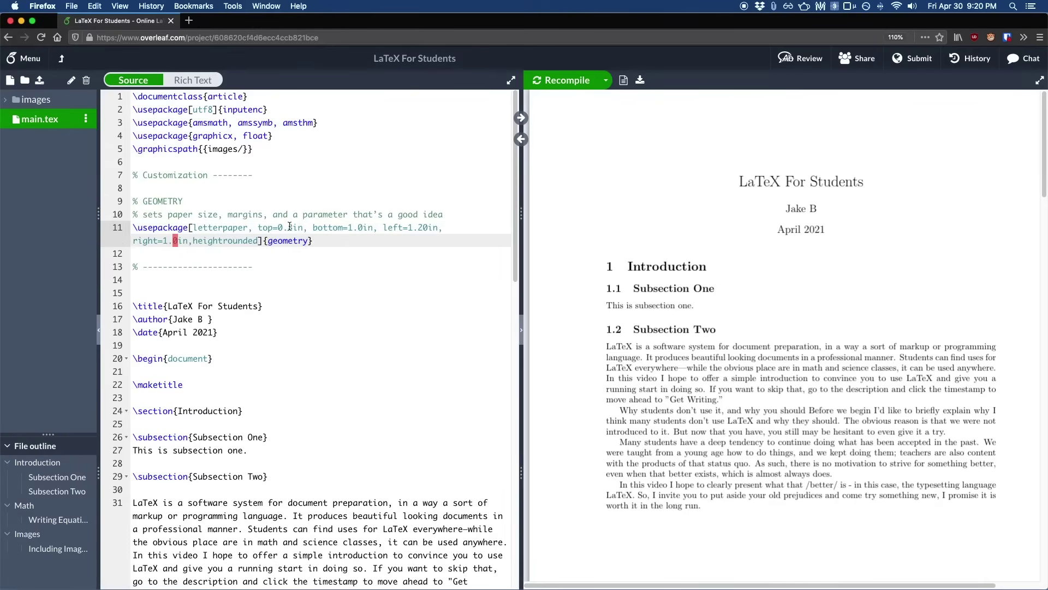
{"action": "key", "text": "Delete"}
{"action": "left_click", "coordinate": [278, 228]}
{"action": "key", "text": "Delete"}
{"action": "type", "text": "1"}
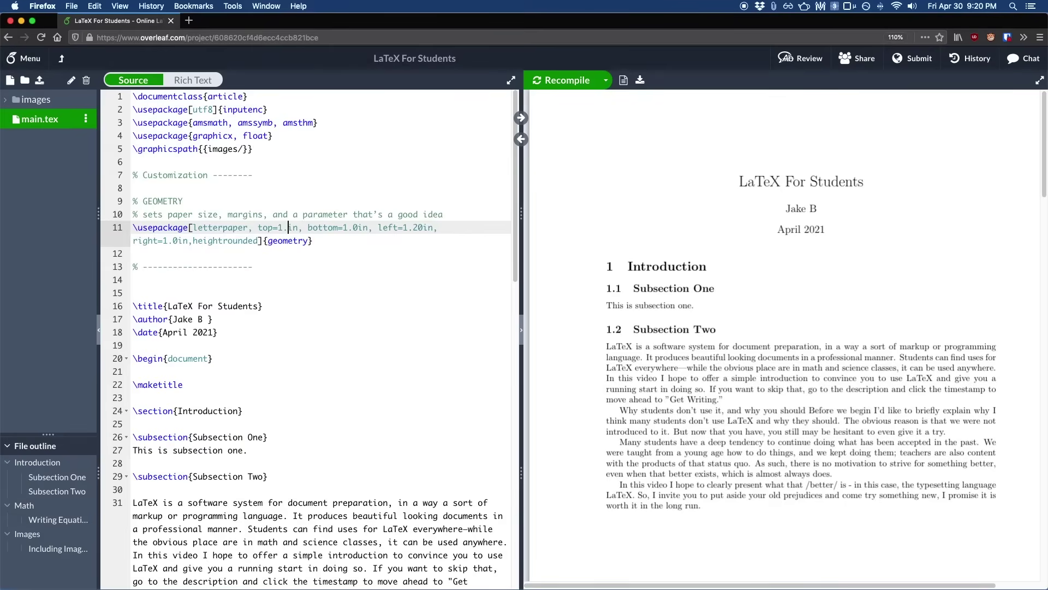
{"action": "key", "text": "Right"}
{"action": "type", "text": "0"}
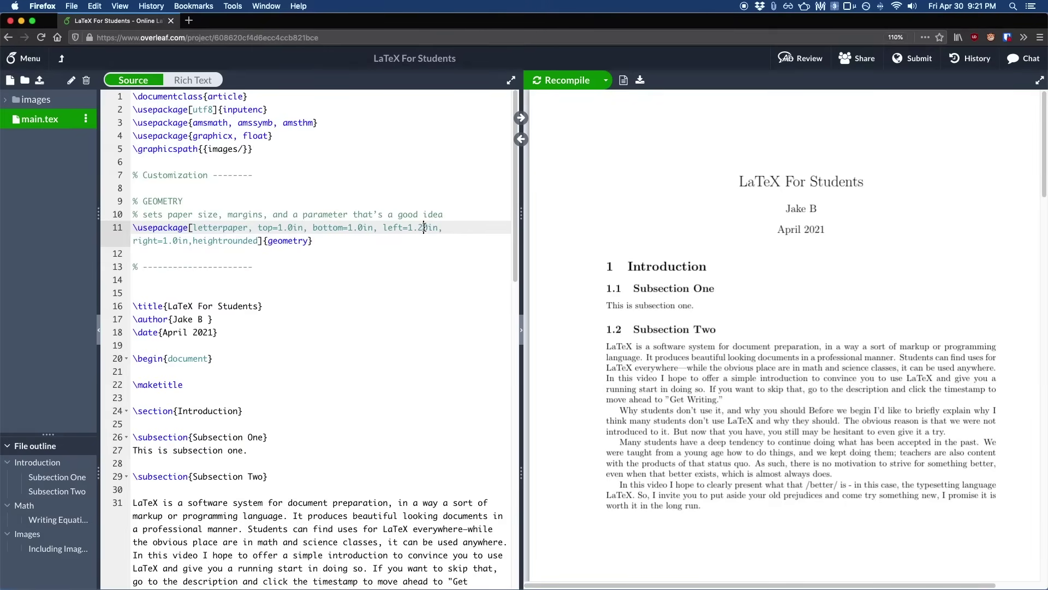
{"action": "key", "text": "BackSpace"}
{"action": "key", "text": "super+s"}
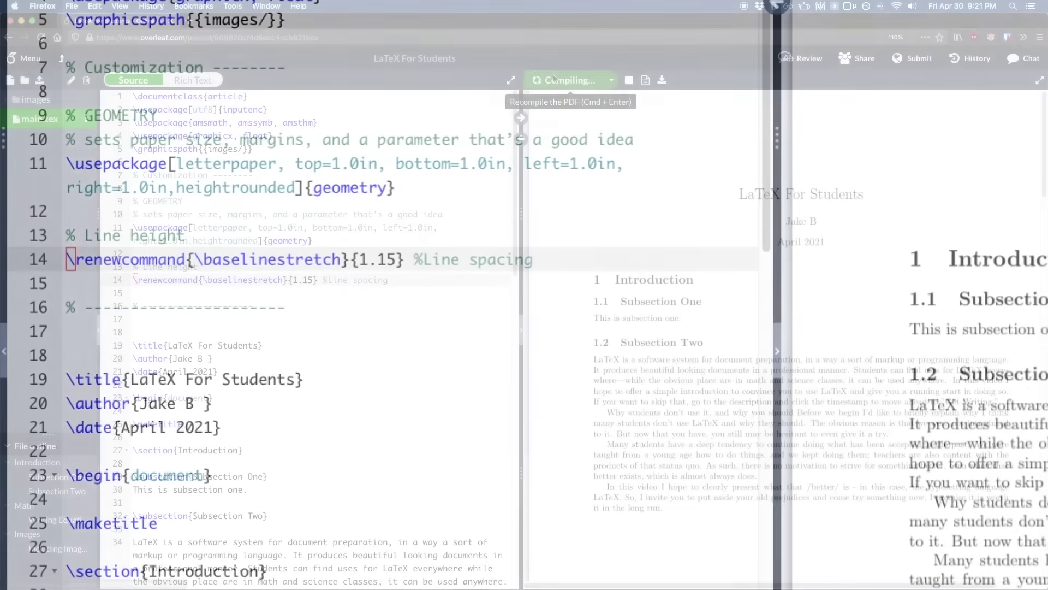
Change \baselinestretch from 1.15 to 1.667, recompile, and fit the page to view.
{"action": "left_click", "coordinate": [562, 81]}
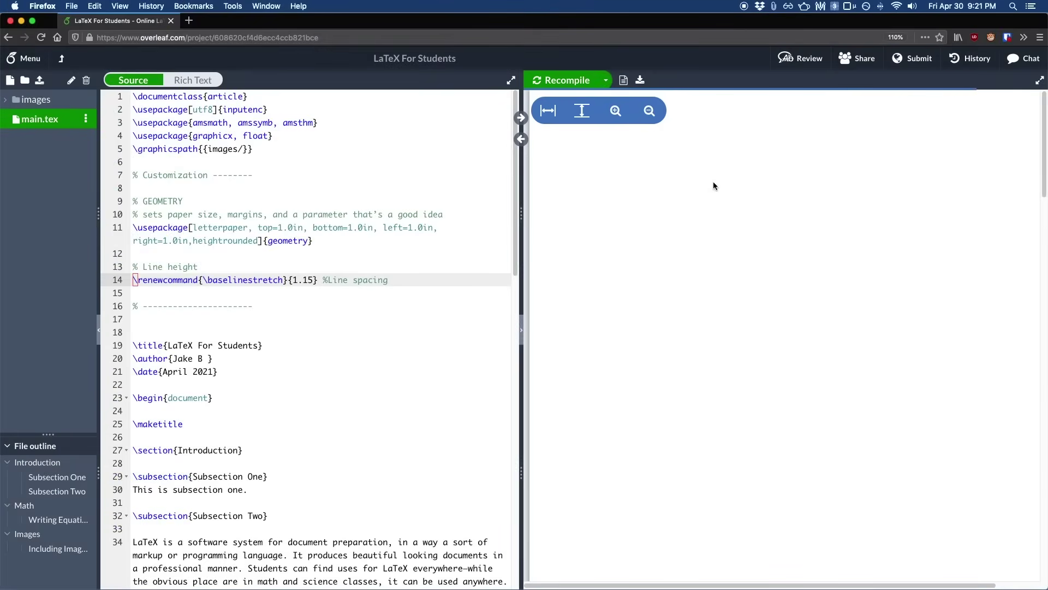
{"action": "scroll", "coordinate": [713, 186], "scroll_direction": "down", "scroll_amount": 2}
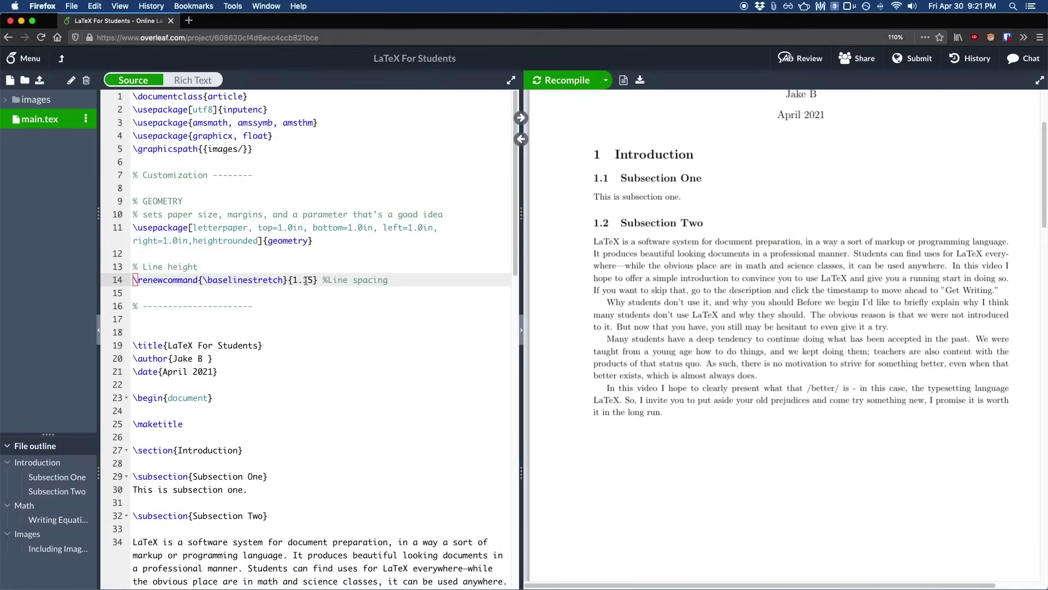
{"action": "left_click", "coordinate": [306, 280]}
{"action": "key", "text": "BackSpace"}
{"action": "key", "text": "Delete"}
{"action": "type", "text": "667"}
{"action": "key", "text": "super+Return"}
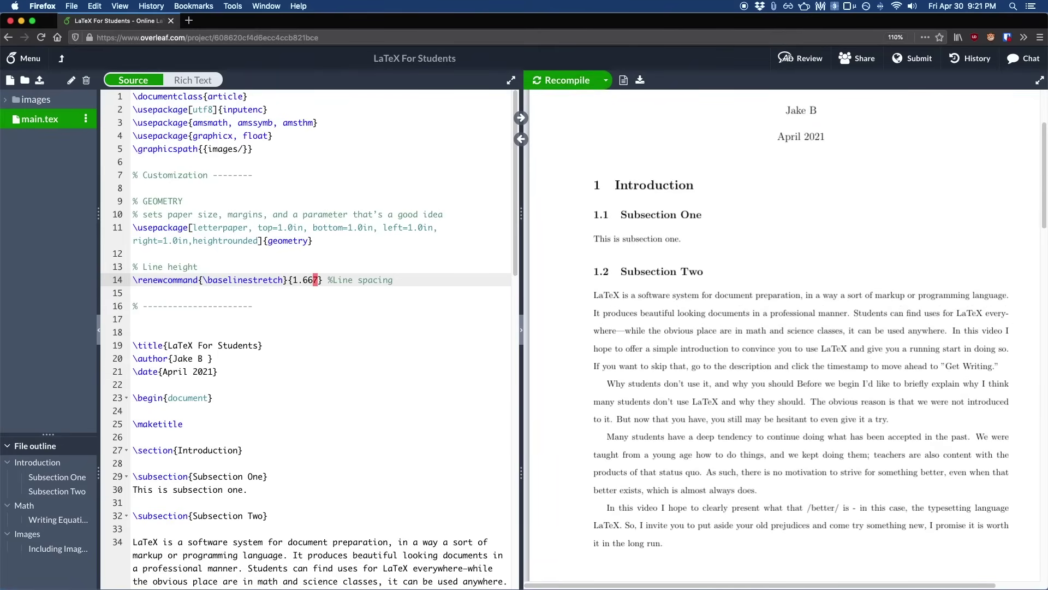
{"action": "scroll", "coordinate": [601, 116], "scroll_direction": "down", "scroll_amount": 1}
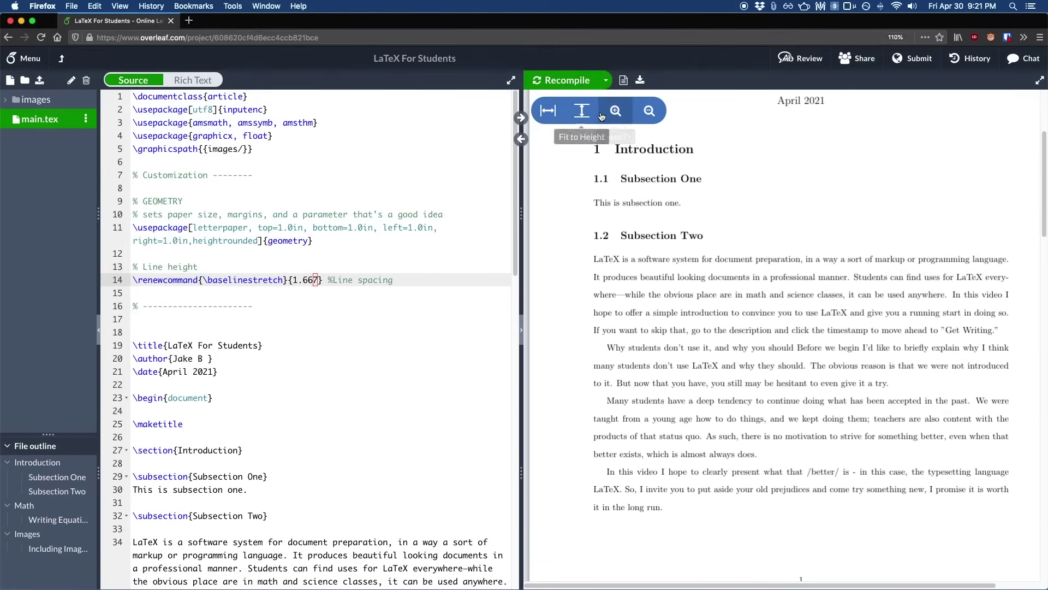
{"action": "left_click", "coordinate": [601, 116]}
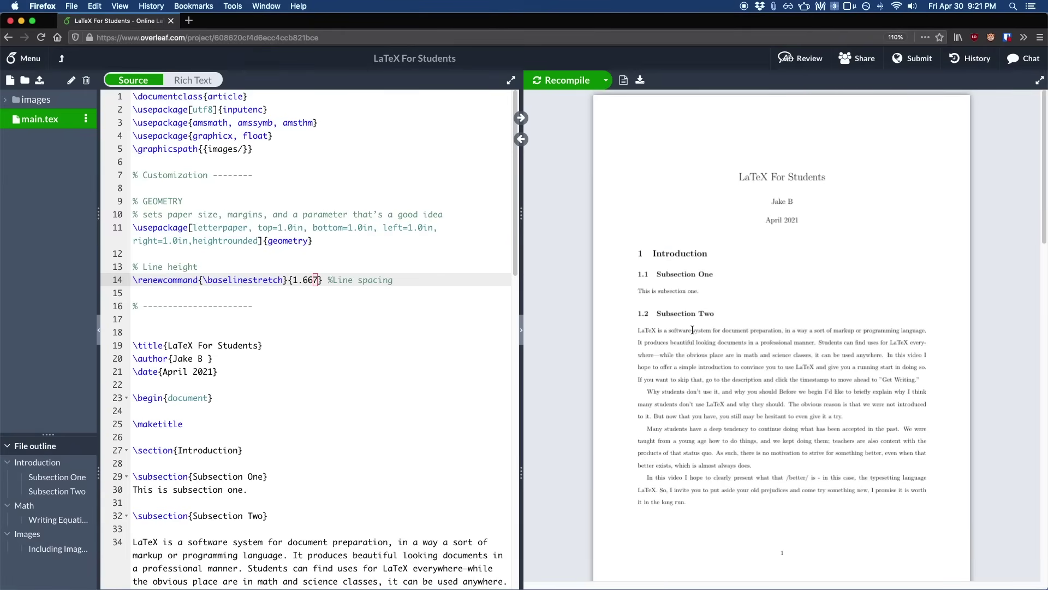
{"action": "scroll", "coordinate": [693, 330], "scroll_direction": "down", "scroll_amount": 1}
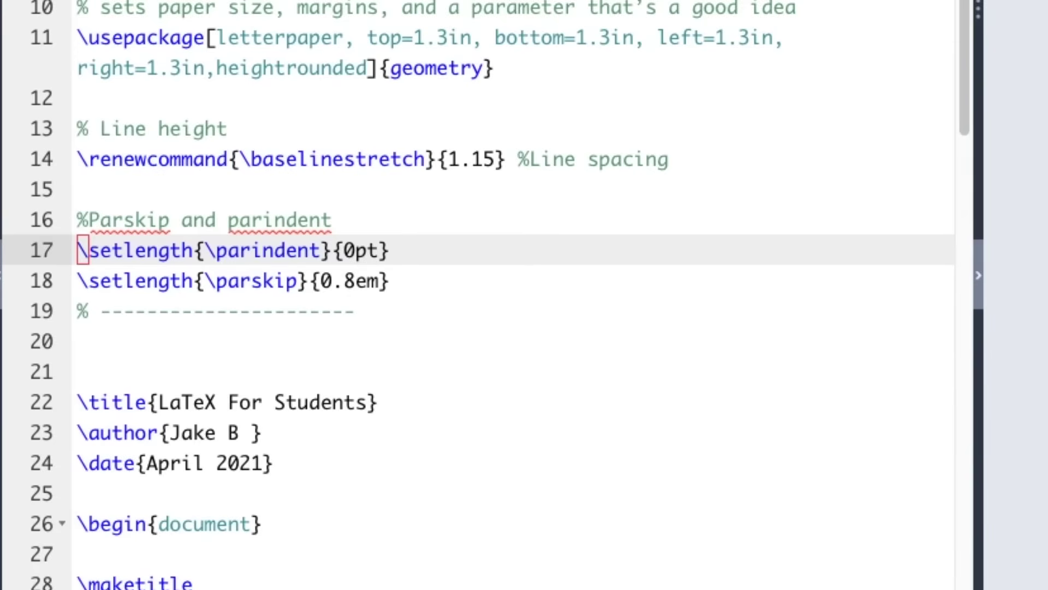
Highlight the paragraph-spacing line in the preamble to review it.
{"action": "left_click", "coordinate": [421, 279]}
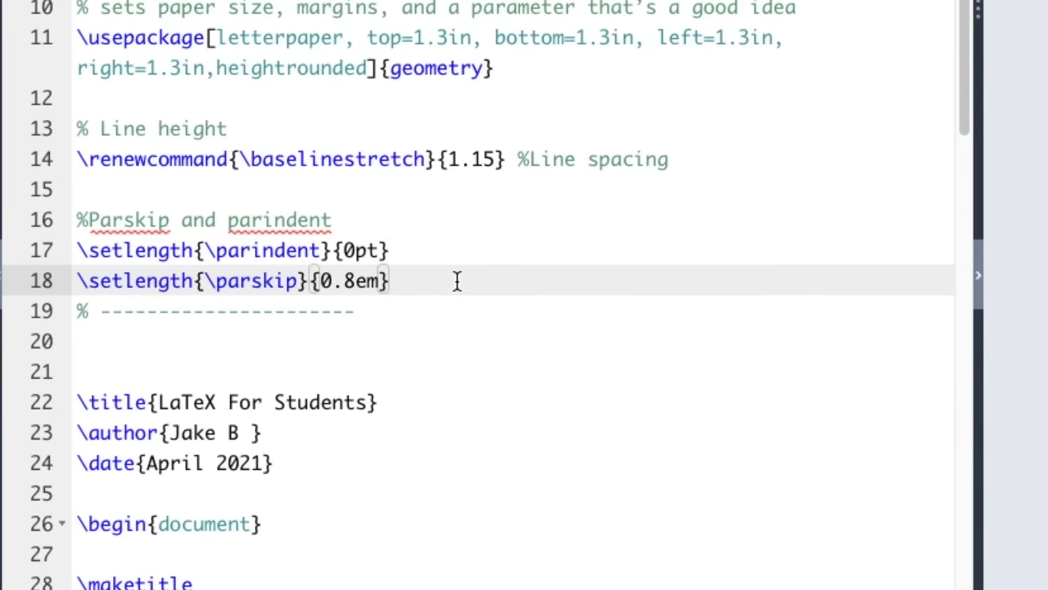
{"action": "left_click_drag", "start_coordinate": [456, 283], "coordinate": [21, 285]}
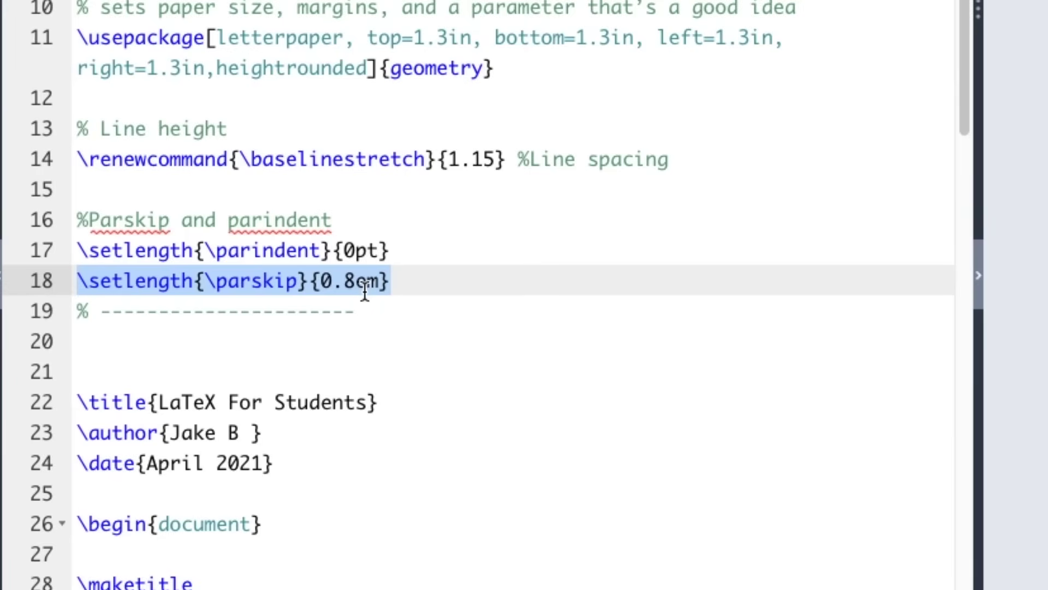
{"action": "left_click", "coordinate": [431, 285]}
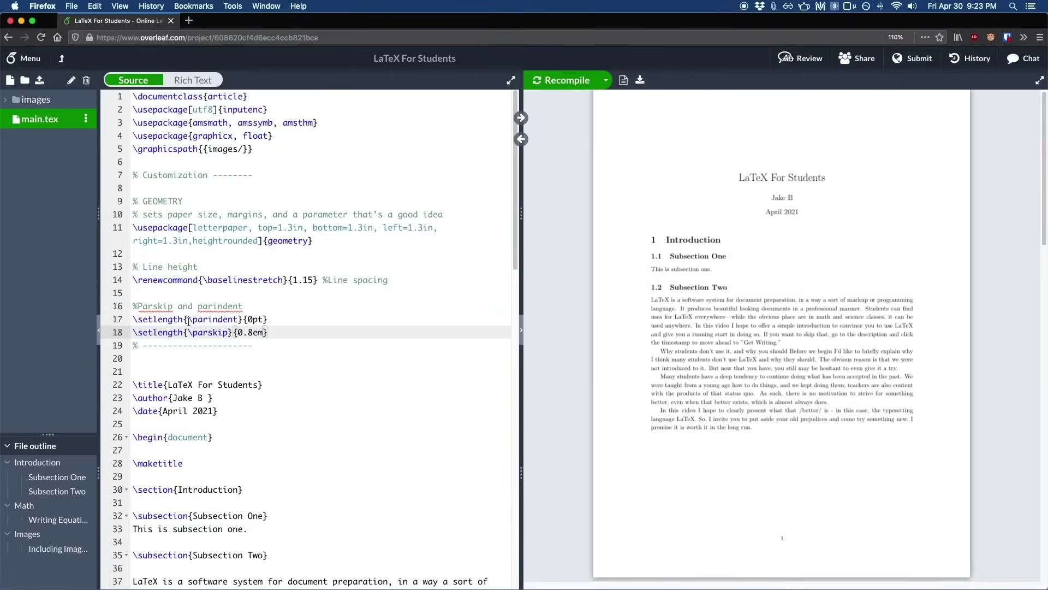
Recompile to show the 0pt indent and 0.8em paragraph spacing.
{"action": "left_click_drag", "start_coordinate": [268, 332], "coordinate": [132, 319]}
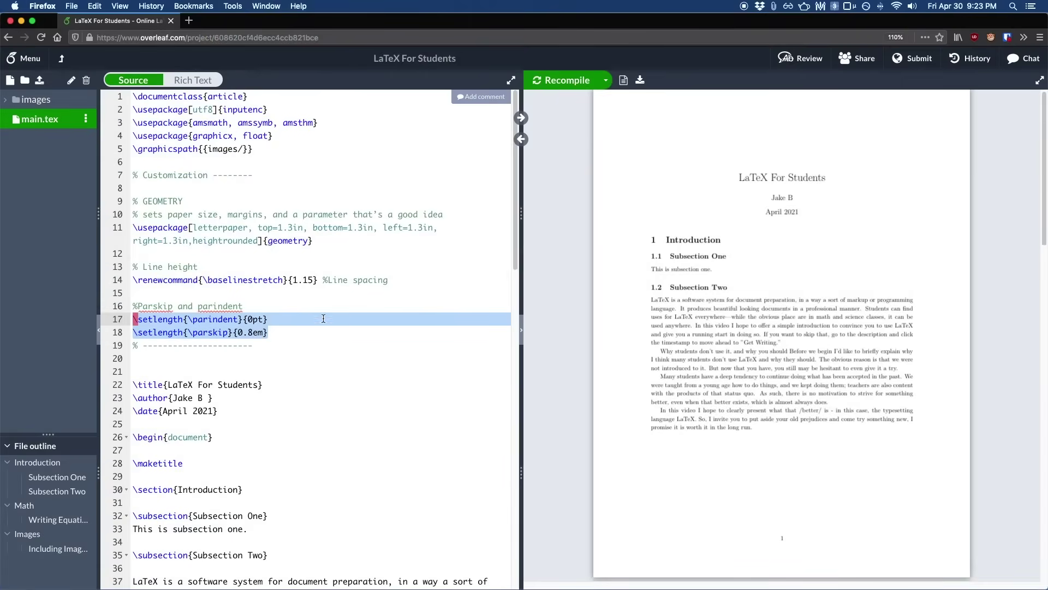
{"action": "left_click", "coordinate": [564, 80]}
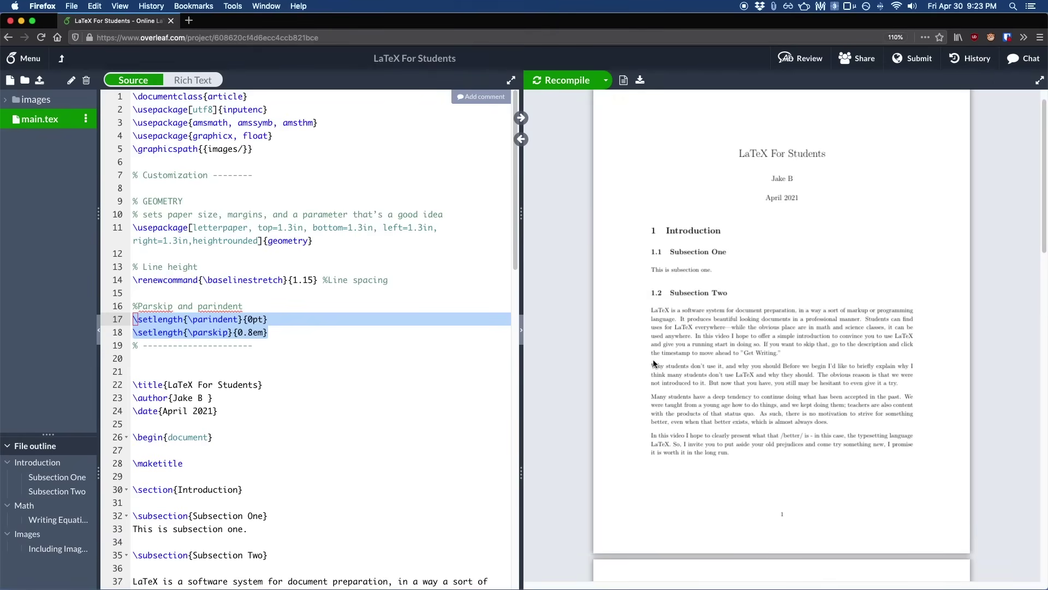
{"action": "left_click", "coordinate": [355, 358]}
Change \parskip to 1.2em, recompile, and scroll through the compiled pages.
{"action": "left_click", "coordinate": [250, 333]}
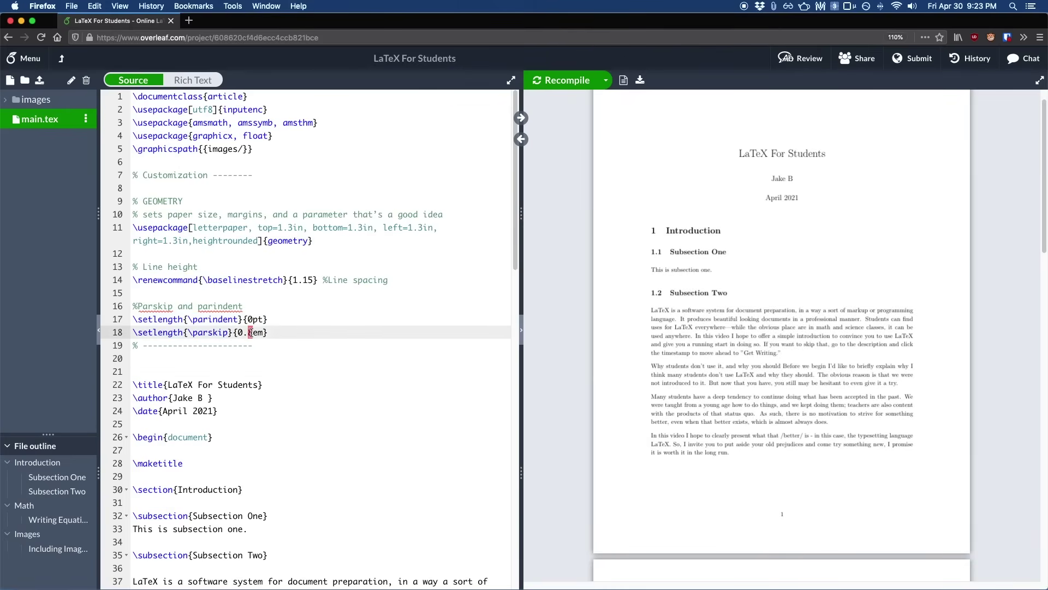
{"action": "key", "text": "h"}
{"action": "key", "text": "h"}
{"action": "key", "text": "r"}
{"action": "key", "text": "1"}
{"action": "key", "text": "l"}
{"action": "key", "text": "l"}
{"action": "key", "text": "r"}
{"action": "key", "text": "0"}
{"action": "left_click", "coordinate": [306, 280]}
{"action": "key", "text": "super+Return"}
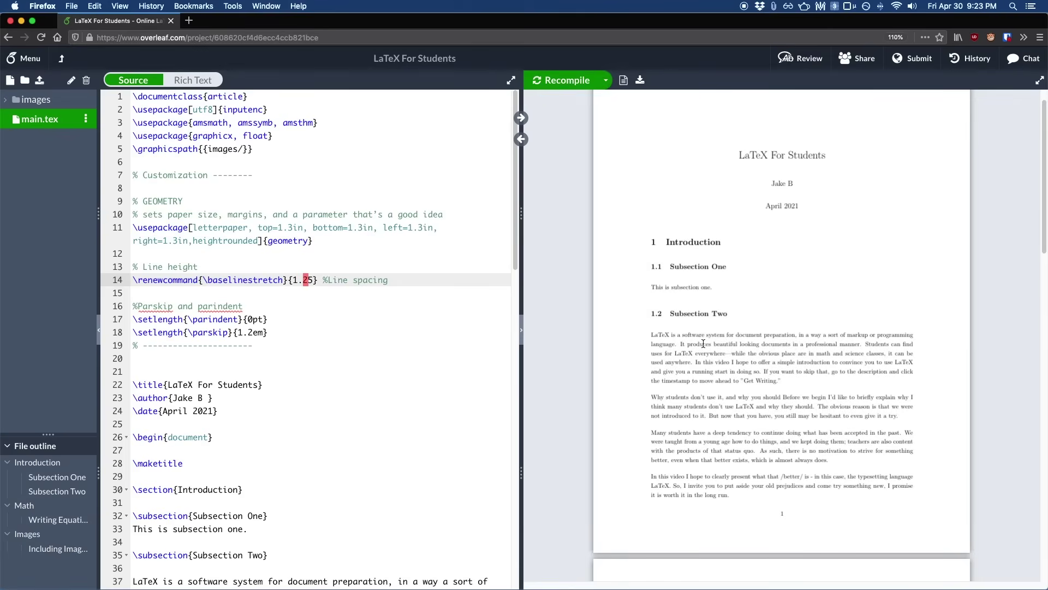
{"action": "scroll", "coordinate": [702, 343], "scroll_direction": "down", "scroll_amount": 5}
{"action": "scroll", "coordinate": [703, 342], "scroll_direction": "down", "scroll_amount": 10}
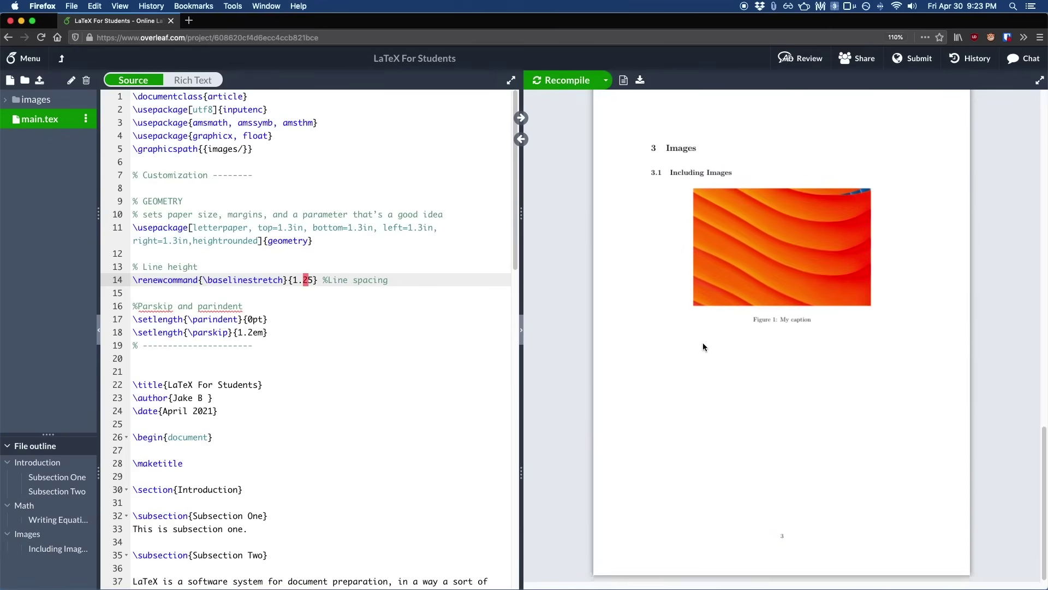
{"action": "scroll", "coordinate": [702, 343], "scroll_direction": "up", "scroll_amount": 12}
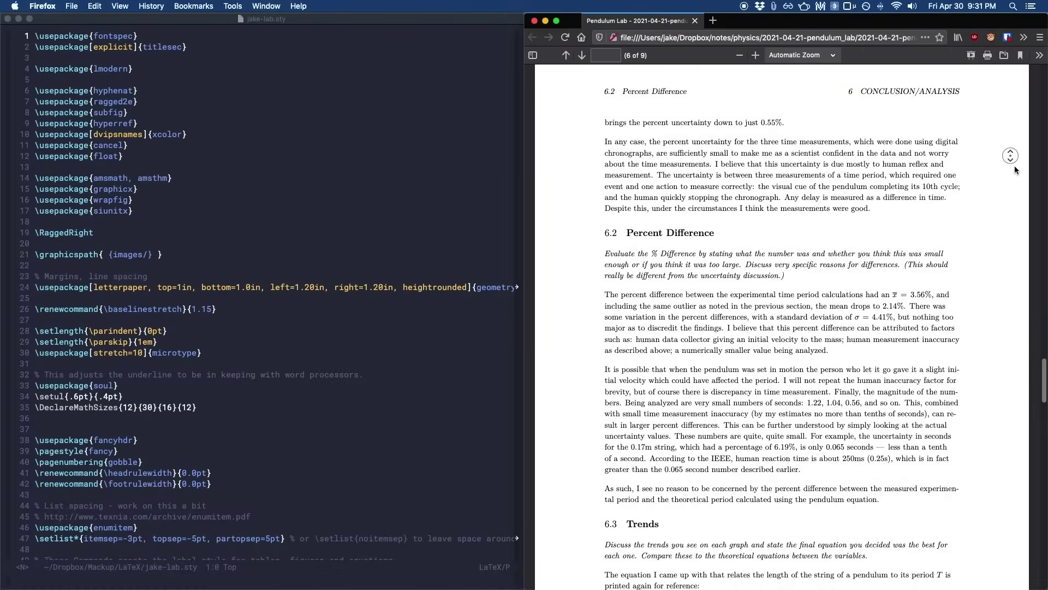